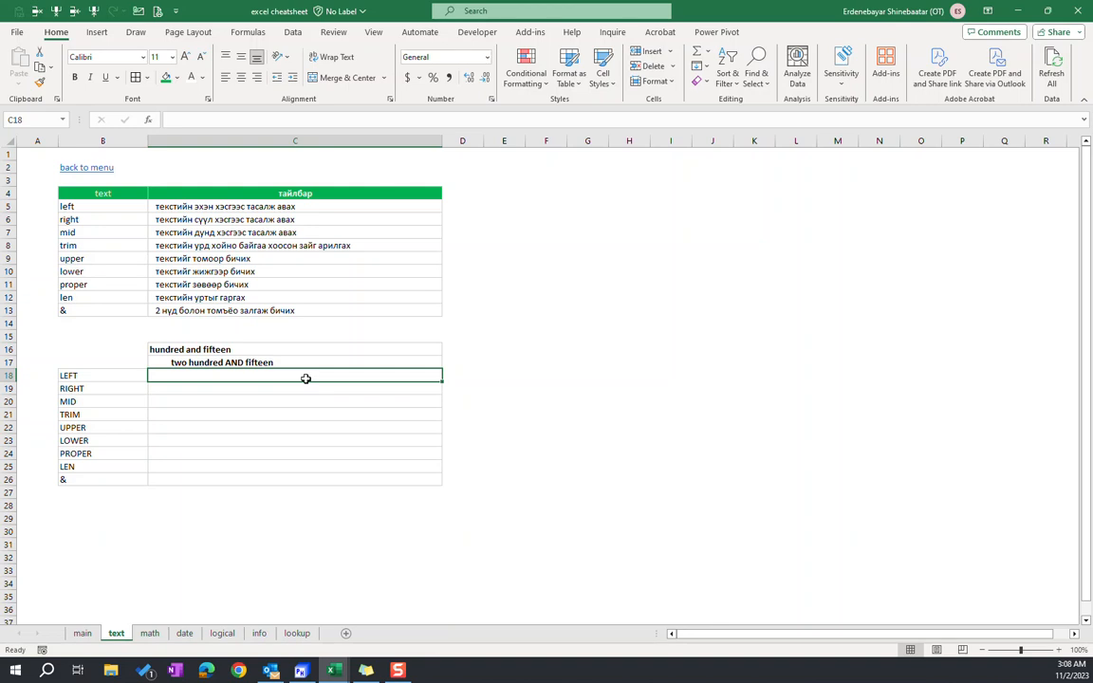
In C18, enter a LEFT formula that extracts the first 7 characters of the text in C16
{"action": "type", "text": "="}
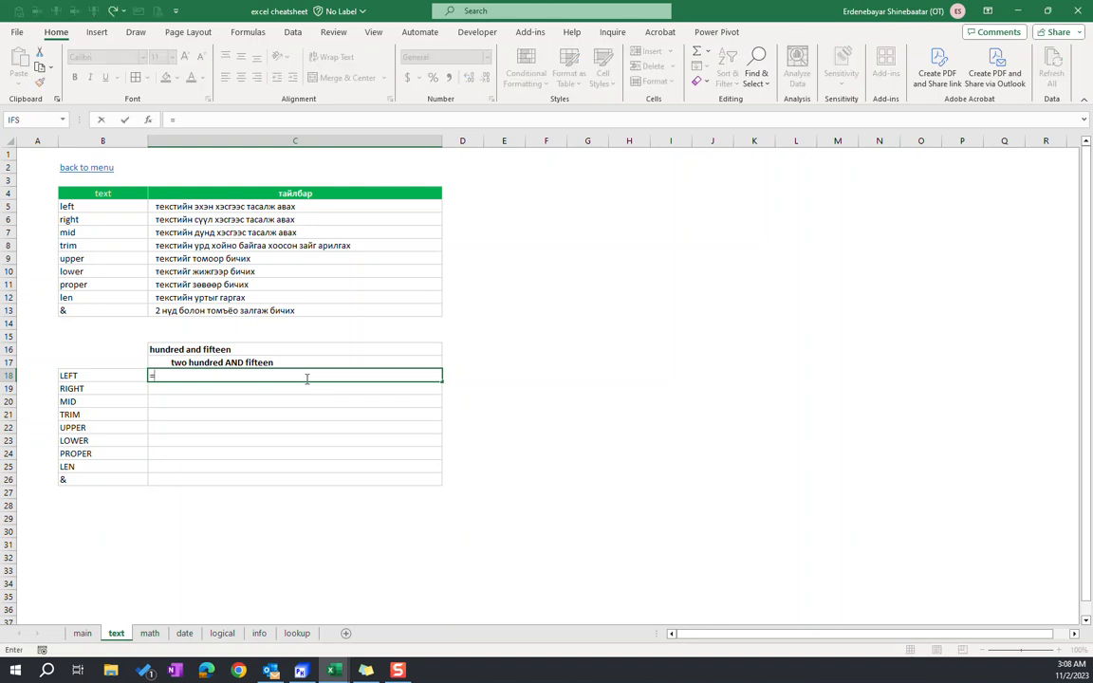
{"action": "type", "text": "left"}
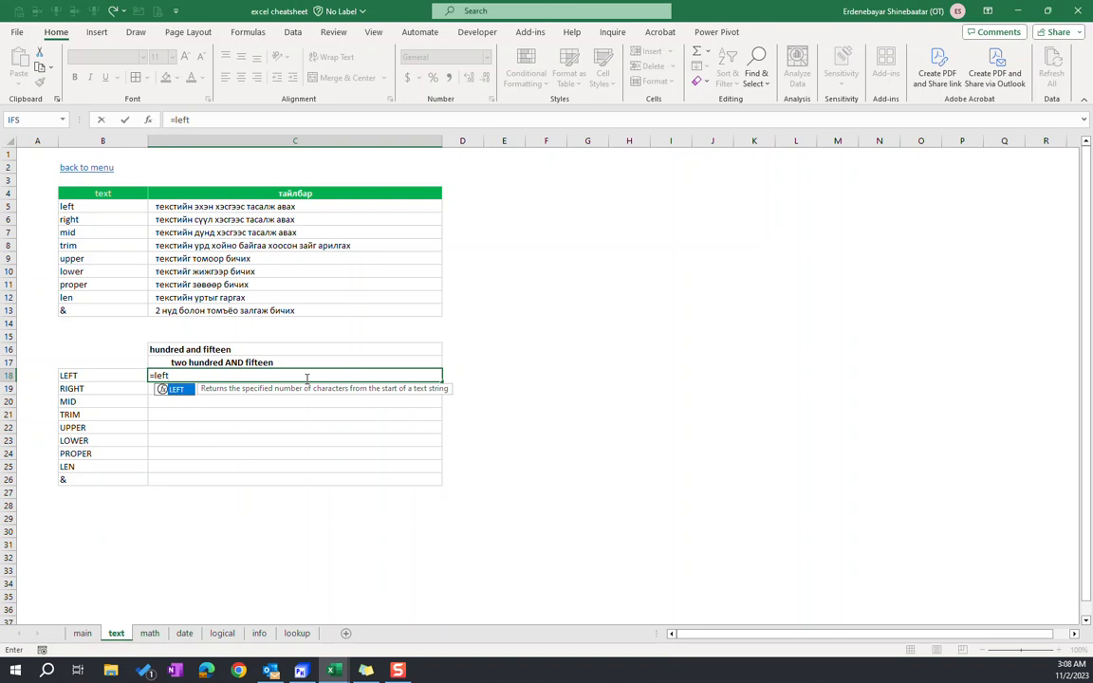
{"action": "type", "text": "("}
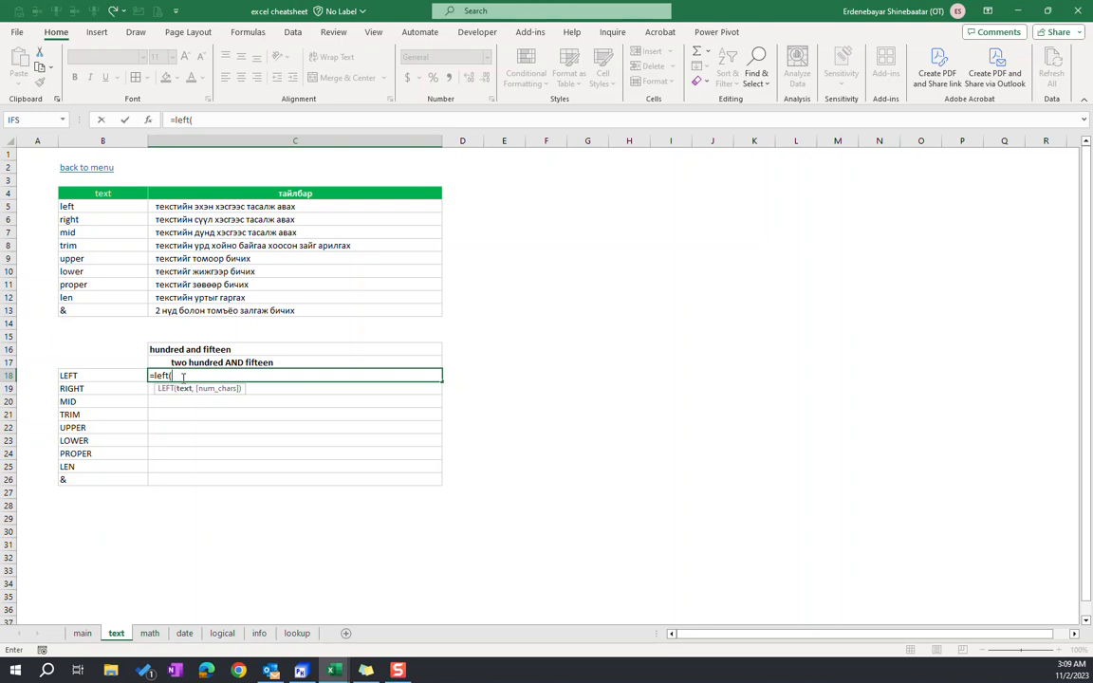
{"action": "left_click", "coordinate": [318, 349]}
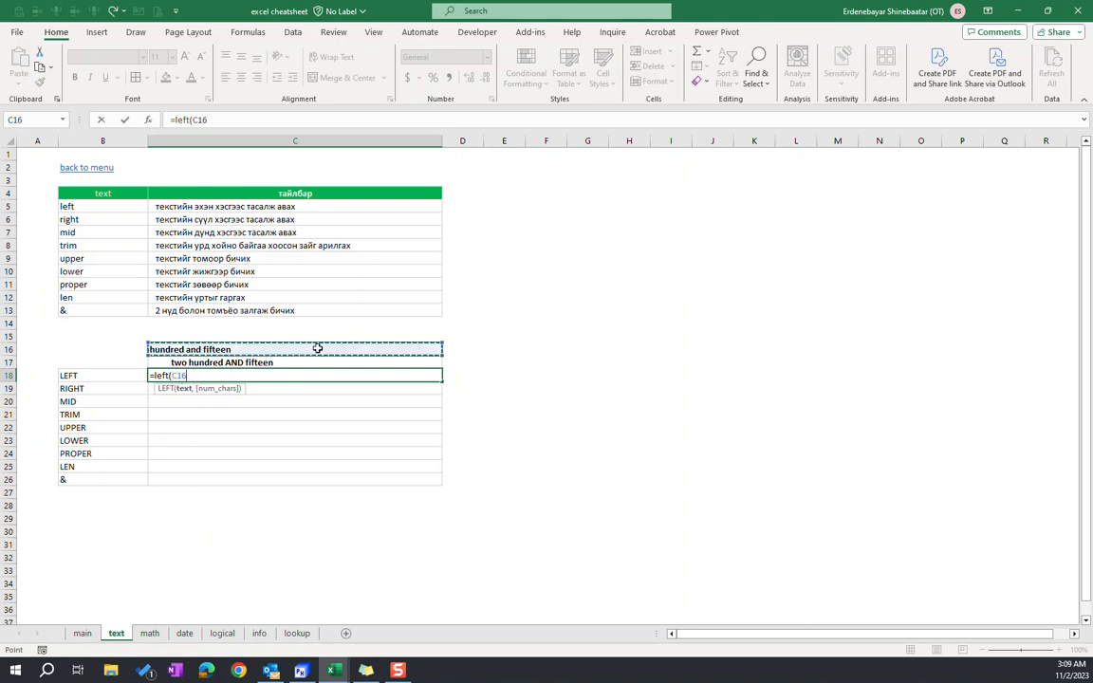
{"action": "type", "text": ","}
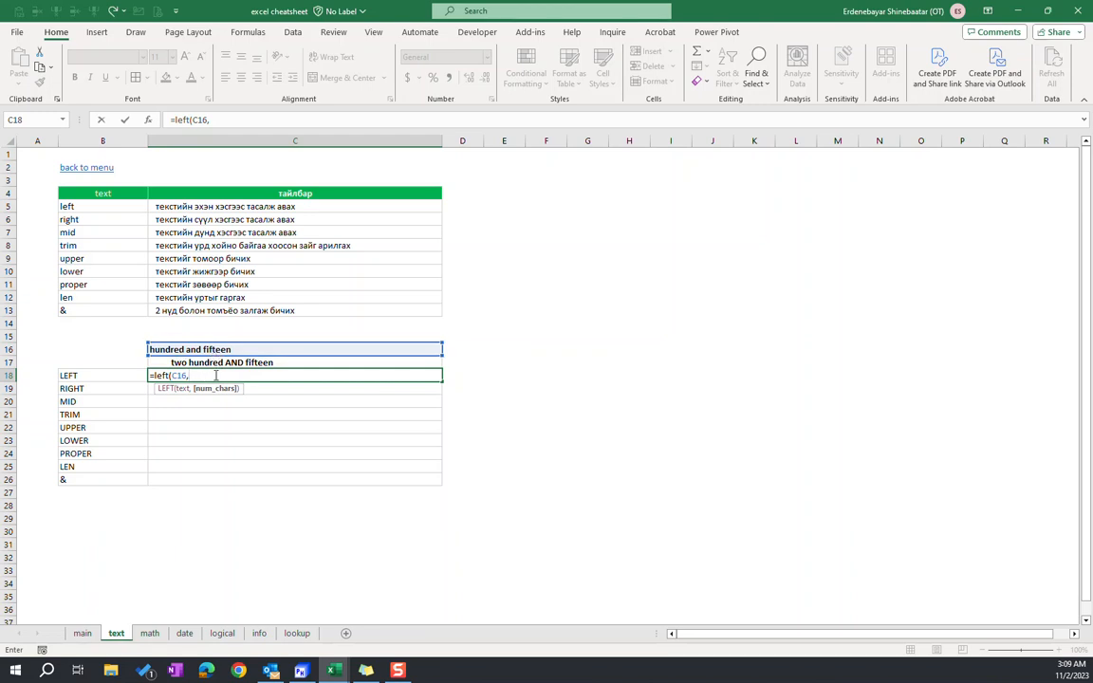
{"action": "type", "text": "7)"}
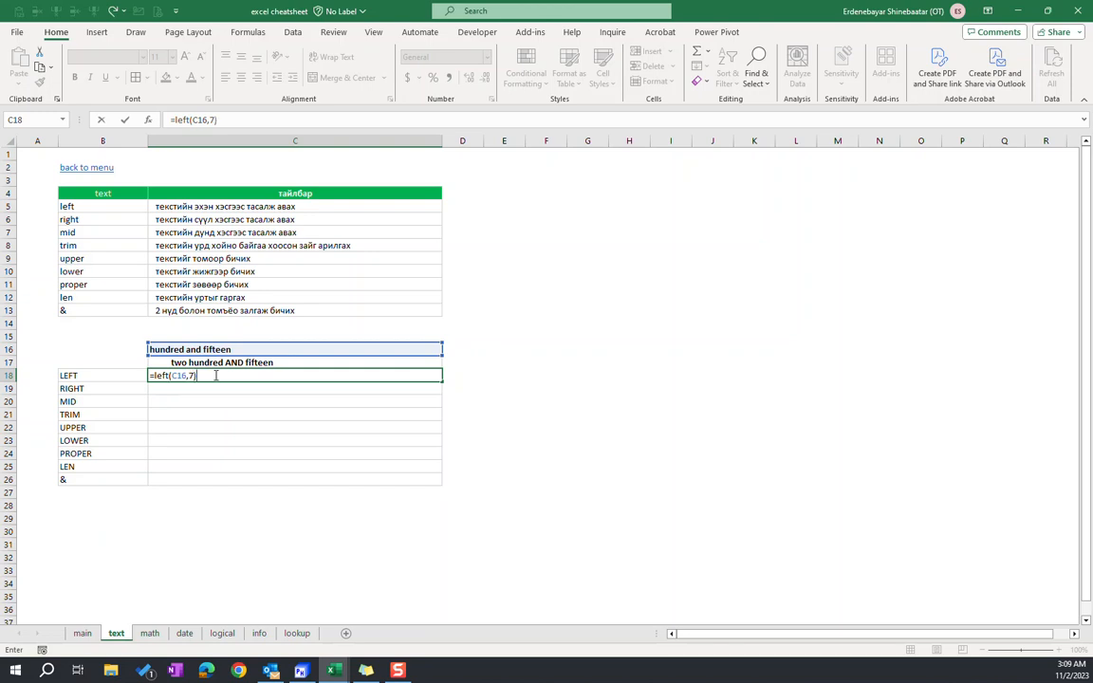
{"action": "key", "text": "Return"}
{"action": "left_click", "coordinate": [217, 376]}
{"action": "key", "text": "Down"}
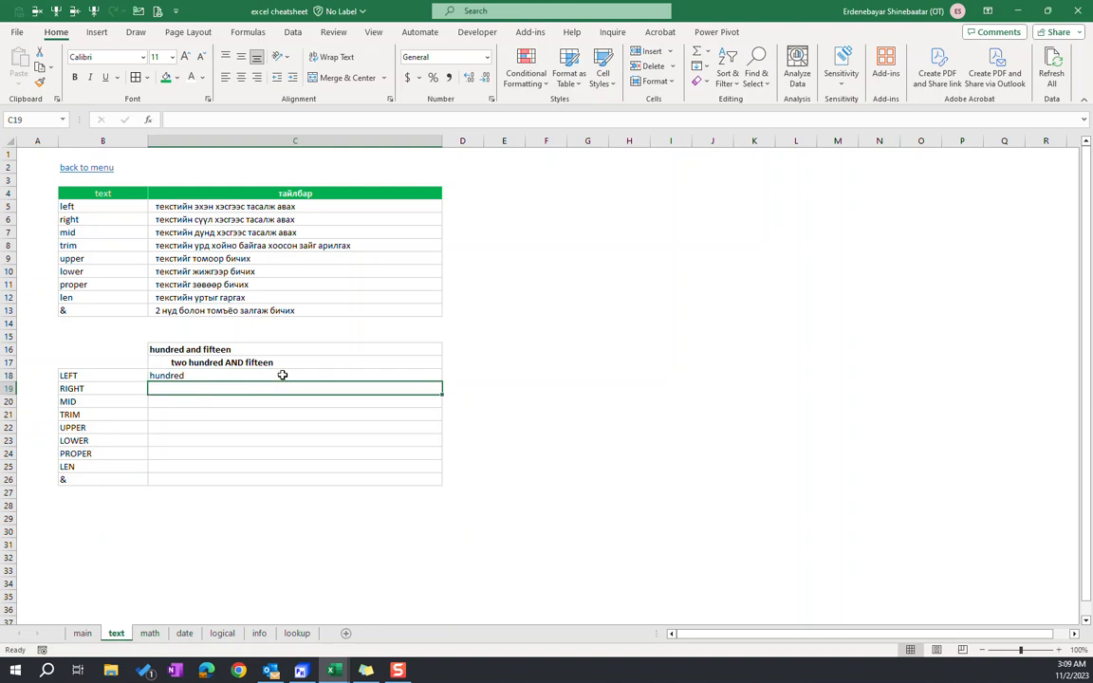
In C19, enter a RIGHT formula that extracts the last 7 characters of the text in C16
{"action": "type", "text": "=rig"}
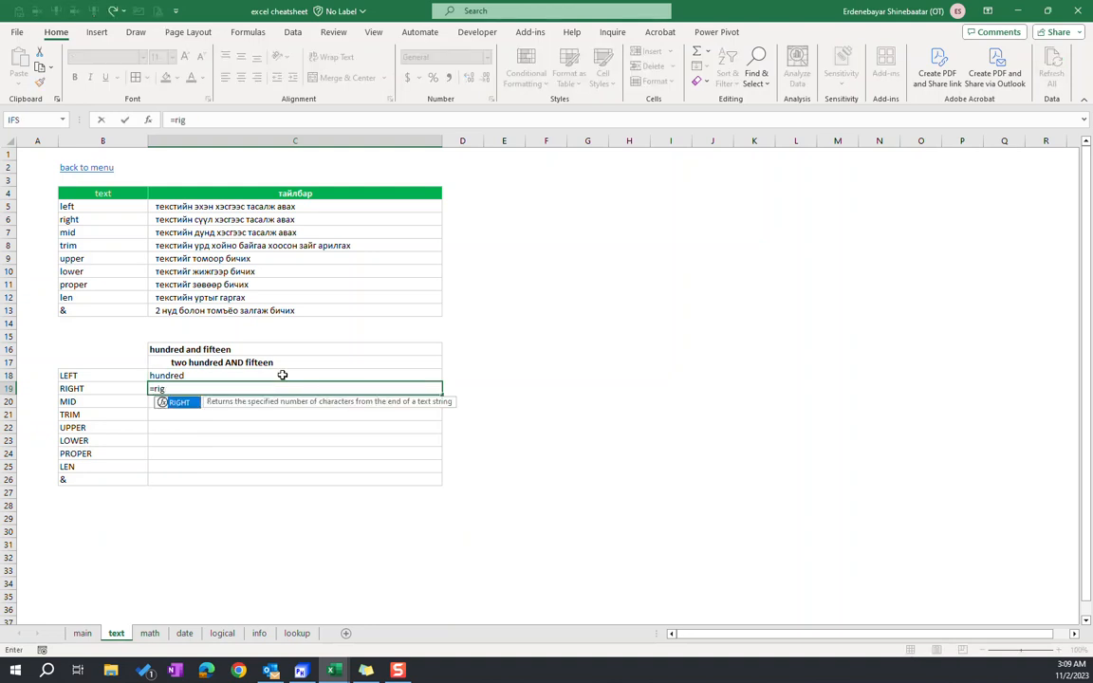
{"action": "type", "text": "ht("}
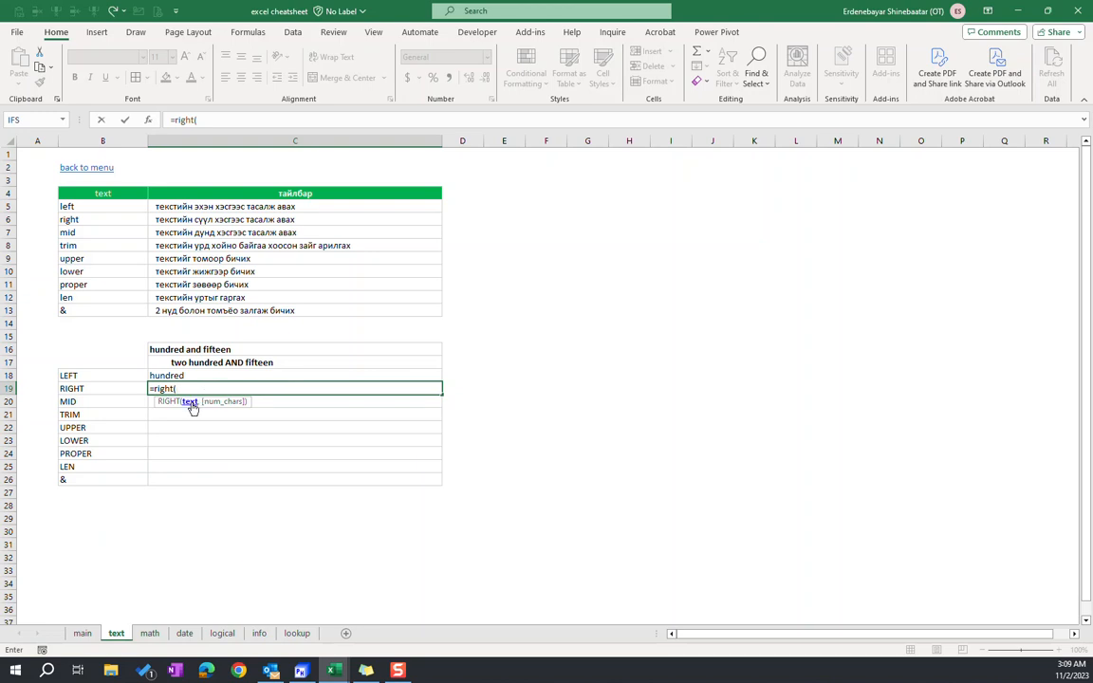
{"action": "left_click", "coordinate": [207, 350]}
{"action": "type", "text": ",7"}
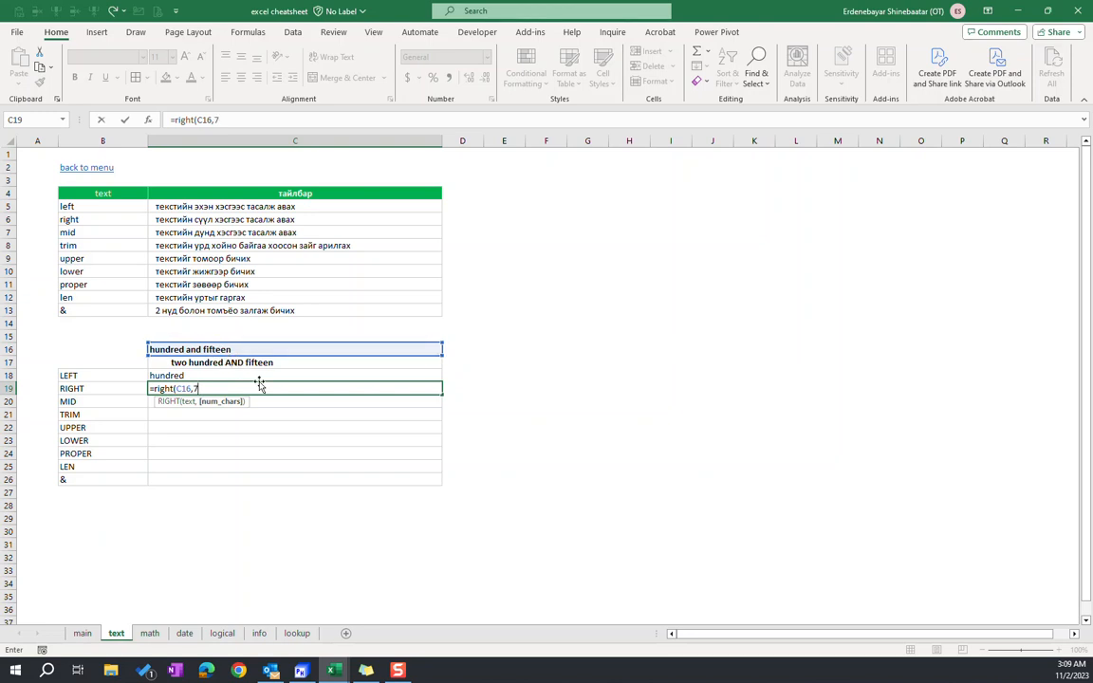
{"action": "key", "text": "Return"}
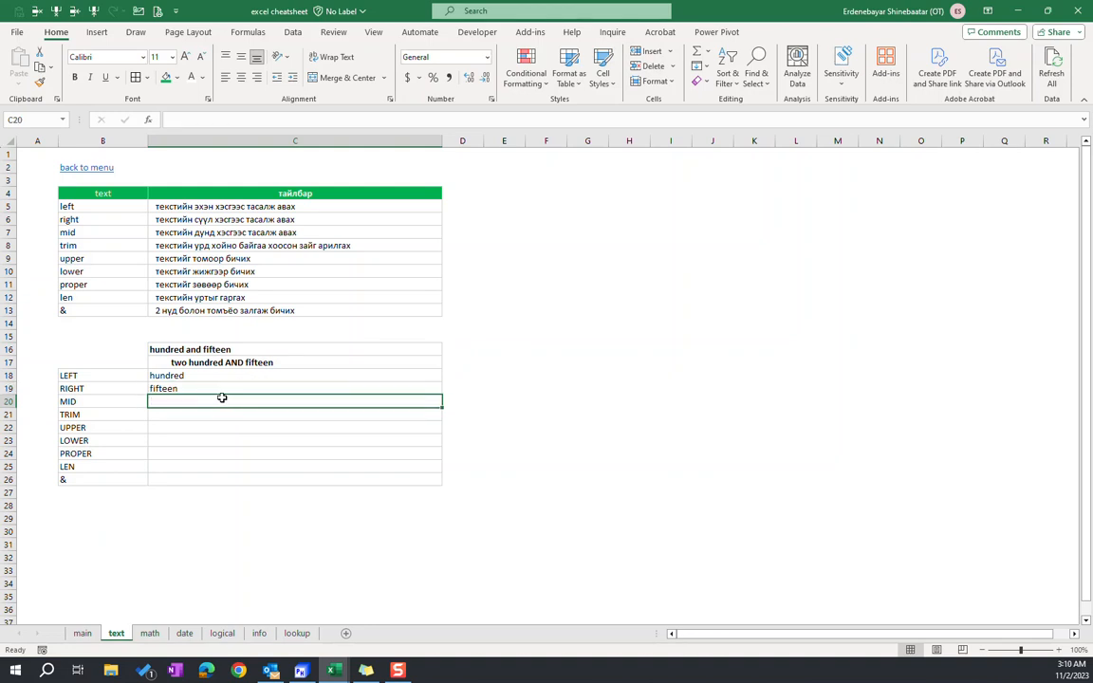
In C20, enter a MID formula that extracts 3 characters from C16 starting at character 9
{"action": "type", "text": "=mid("}
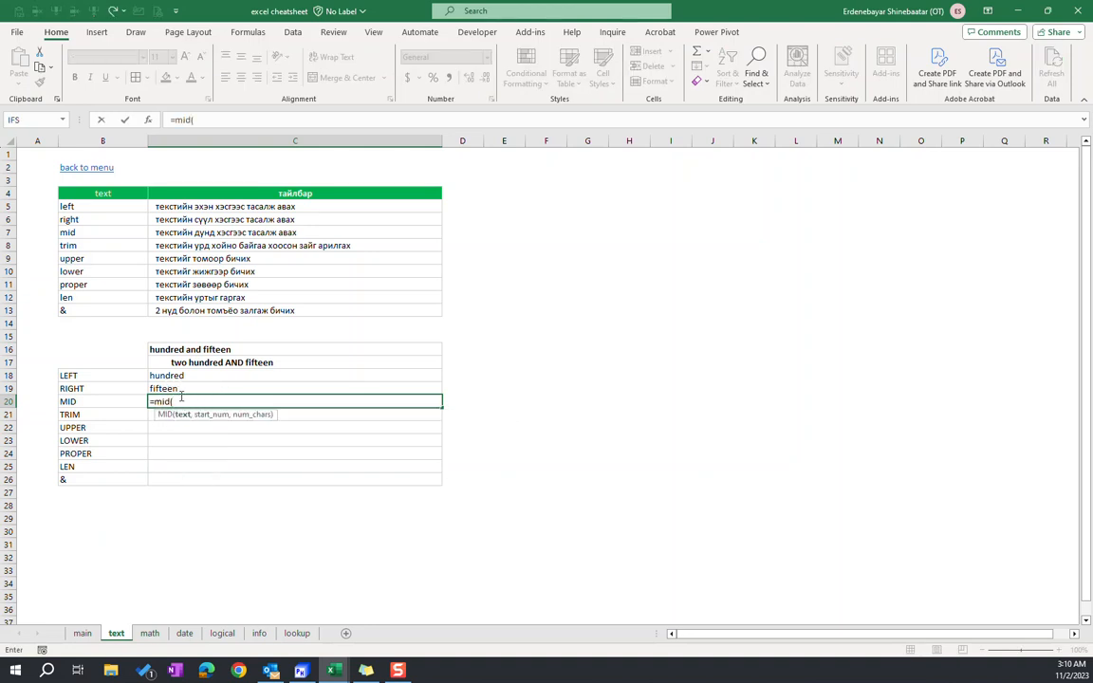
{"action": "left_click", "coordinate": [193, 350]}
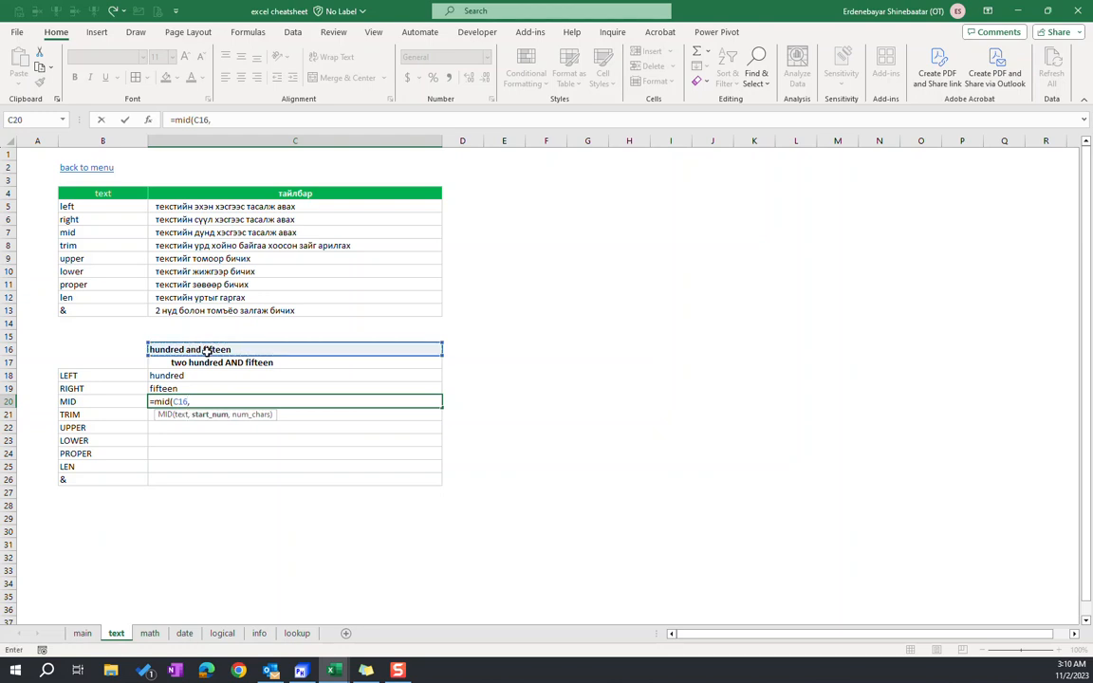
{"action": "type", "text": ","}
{"action": "type", "text": "9,"}
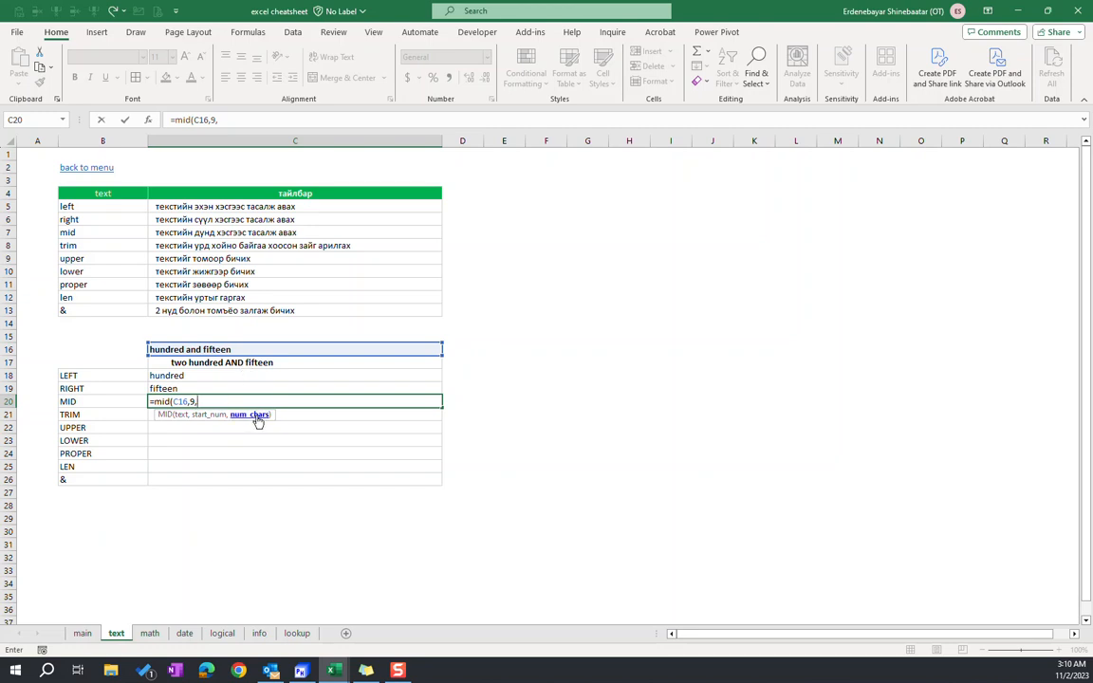
{"action": "type", "text": "3"}
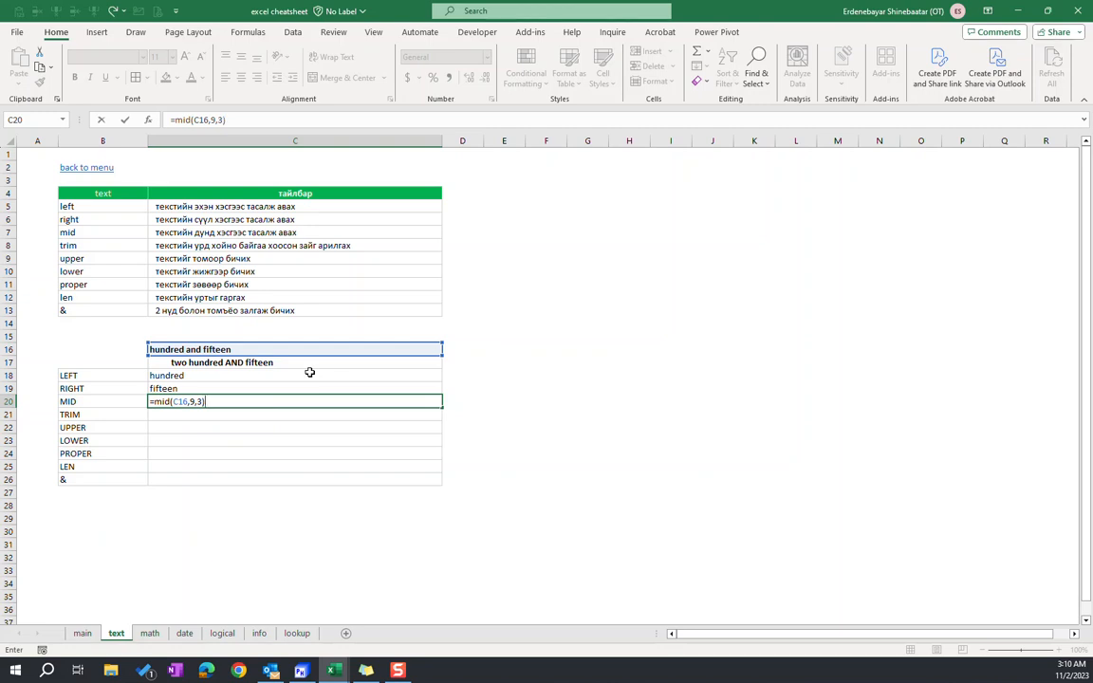
{"action": "key", "text": "Return"}
{"action": "key", "text": "Up"}
{"action": "key", "text": "Down"}
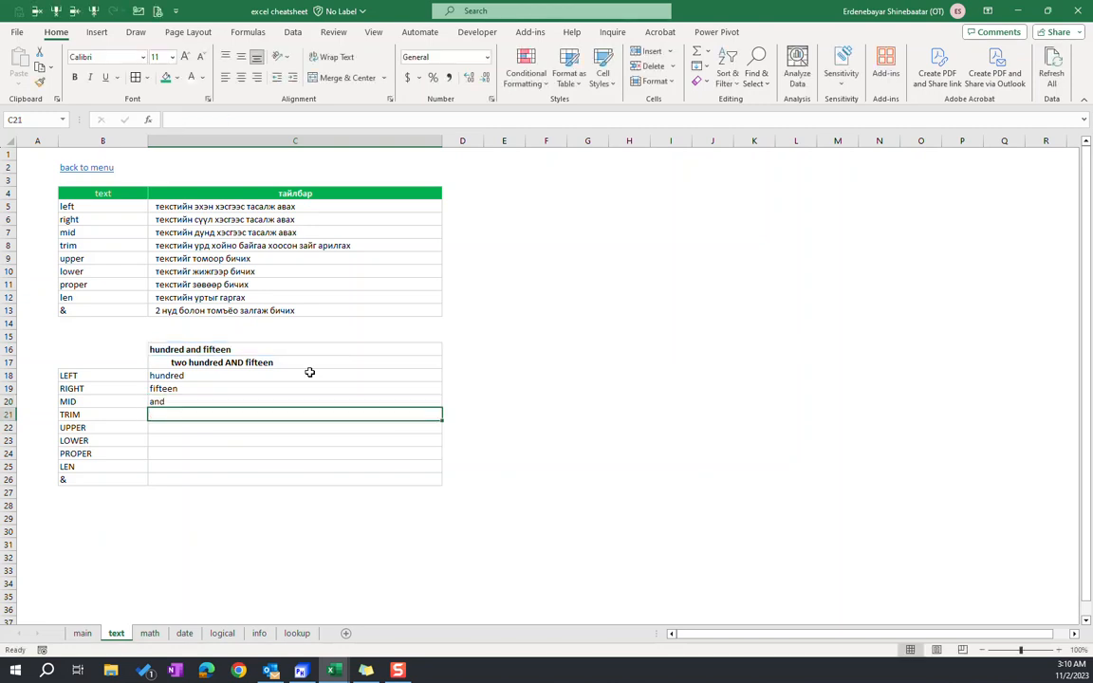
In C21, enter a TRIM formula that strips the extra spaces from the text in C17
{"action": "type", "text": "="}
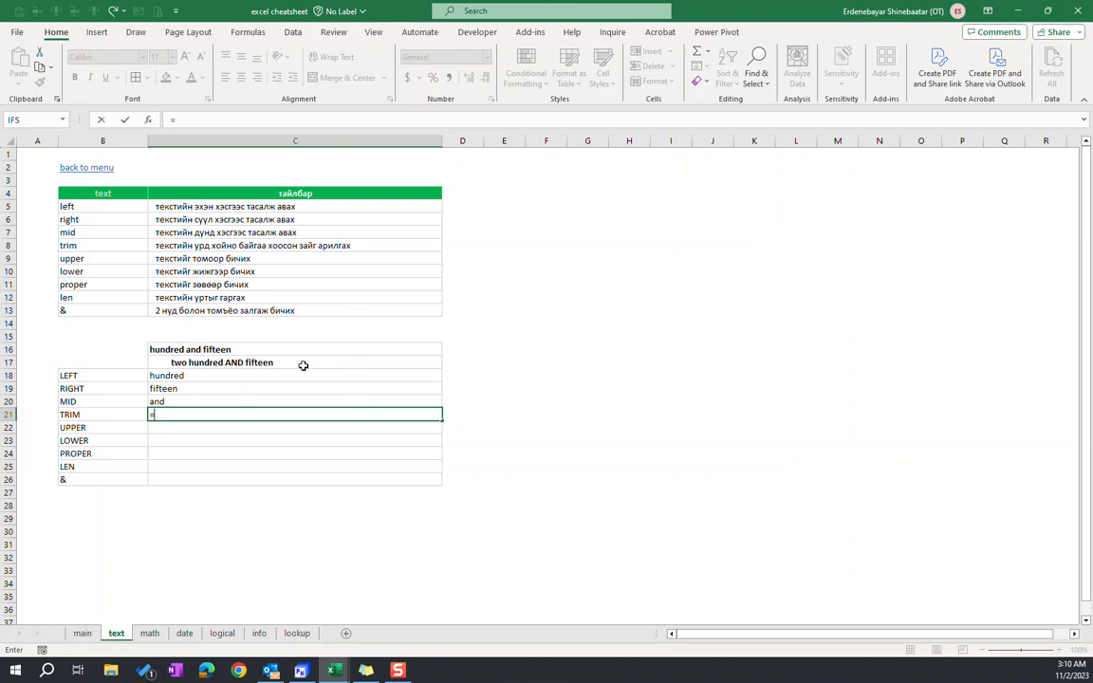
{"action": "type", "text": "trim("}
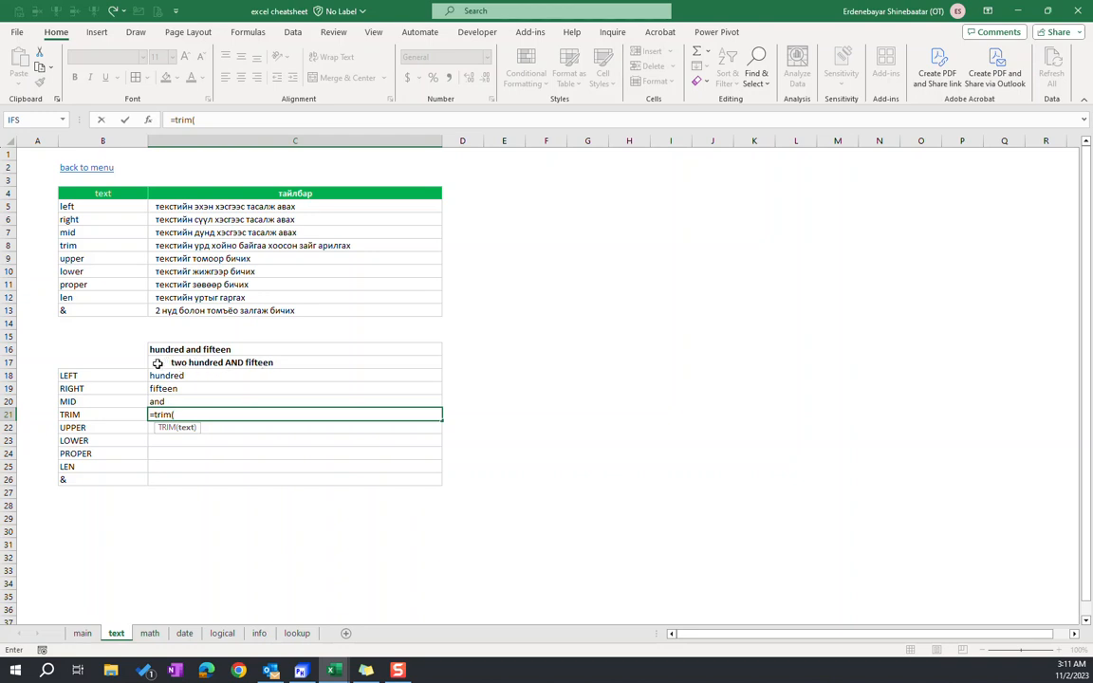
{"action": "left_click", "coordinate": [194, 362]}
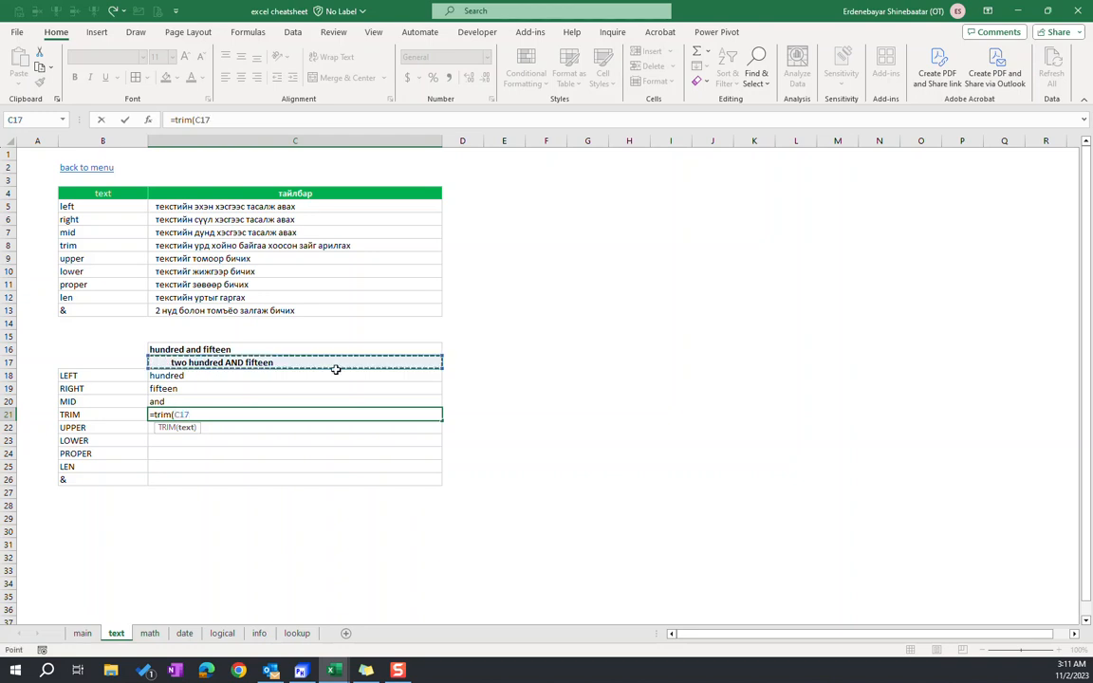
{"action": "key", "text": "Return"}
{"action": "key", "text": "Up"}
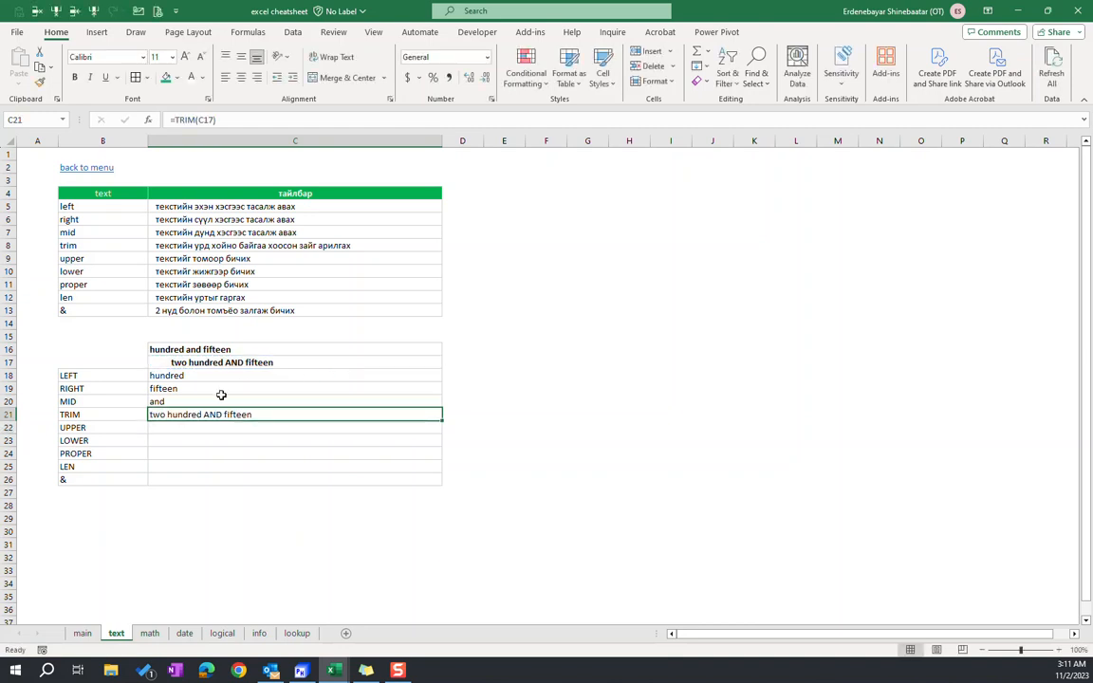
In C22, enter an UPPER formula that converts the text in C16 to capital letters
{"action": "left_click", "coordinate": [218, 428]}
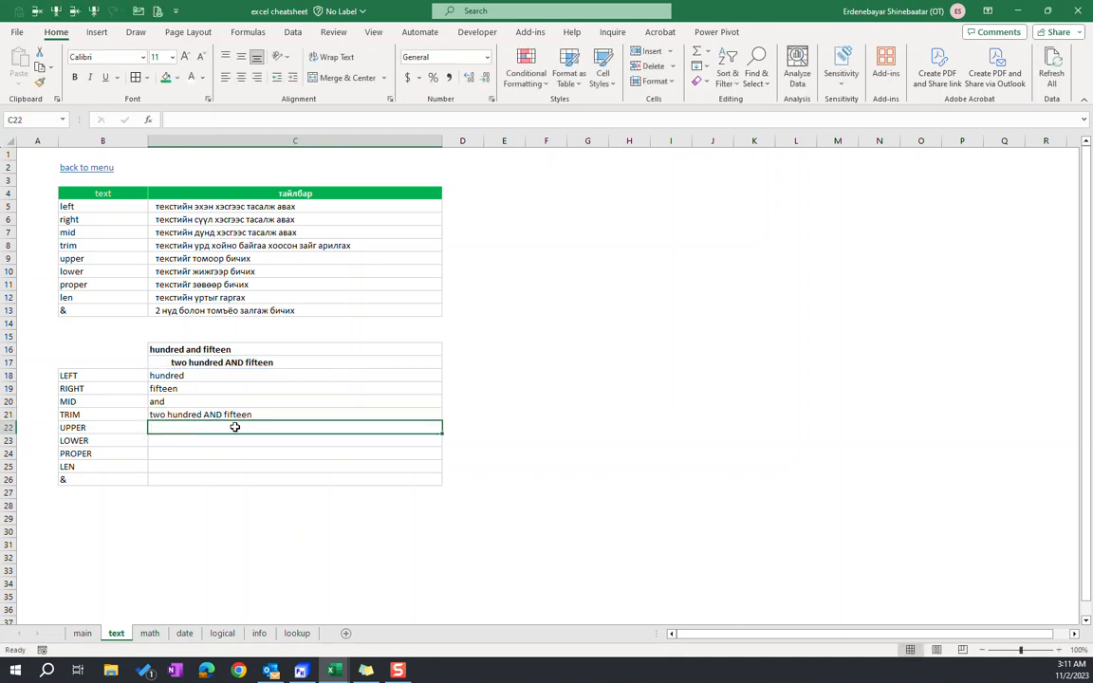
{"action": "type", "text": "=u"}
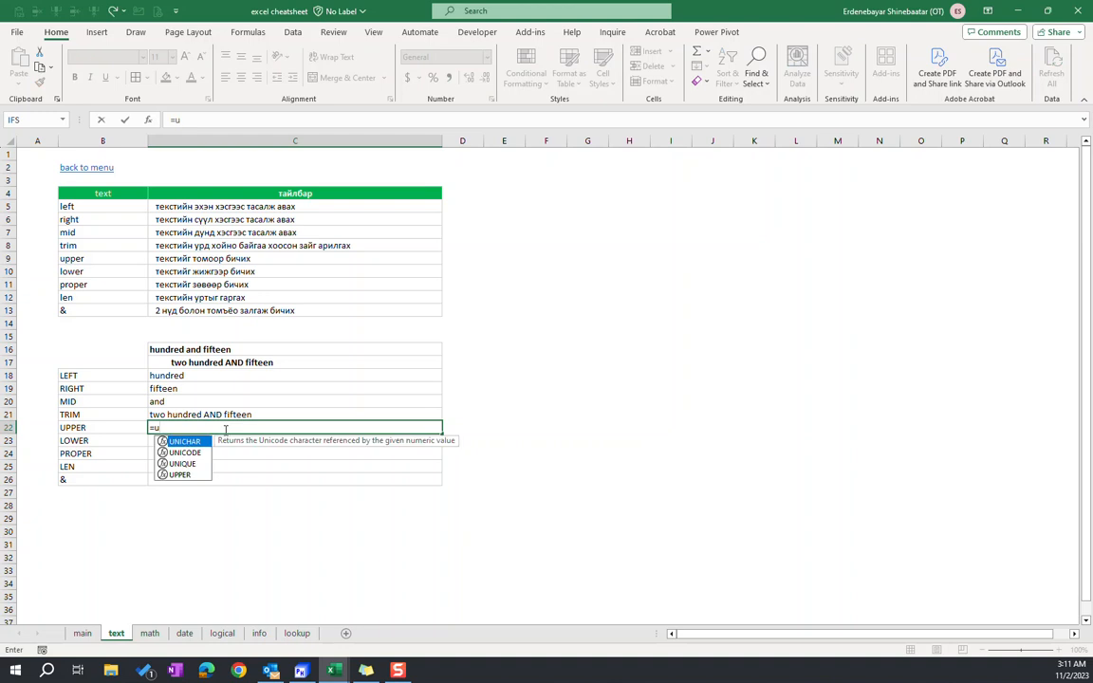
{"action": "type", "text": "pper("}
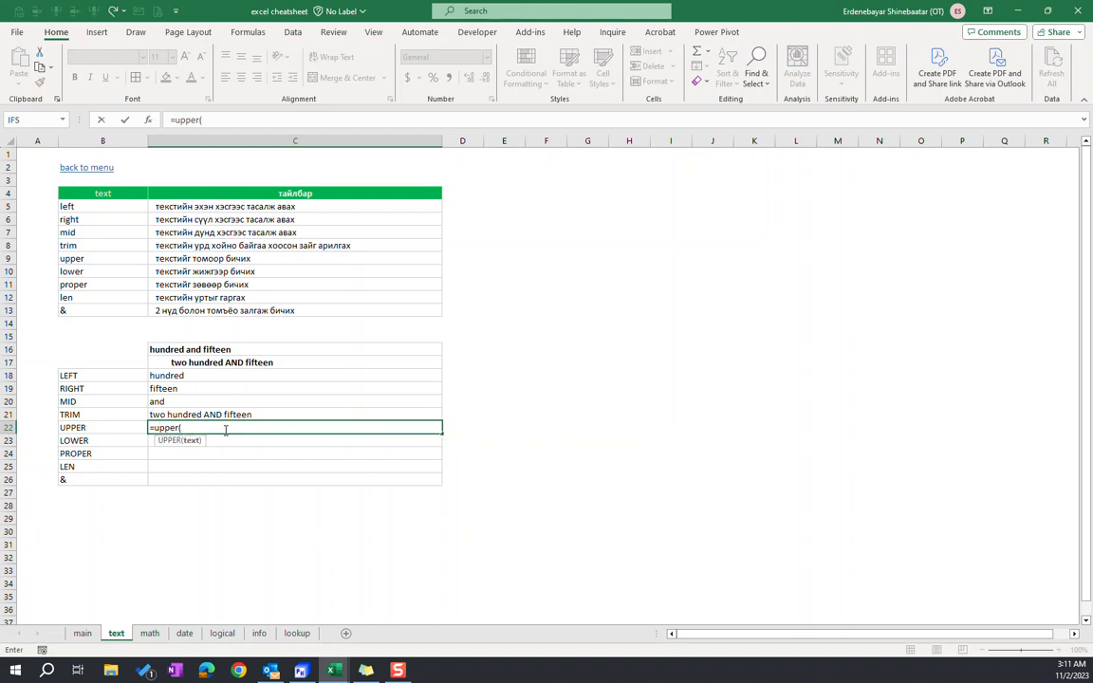
{"action": "left_click", "coordinate": [190, 350]}
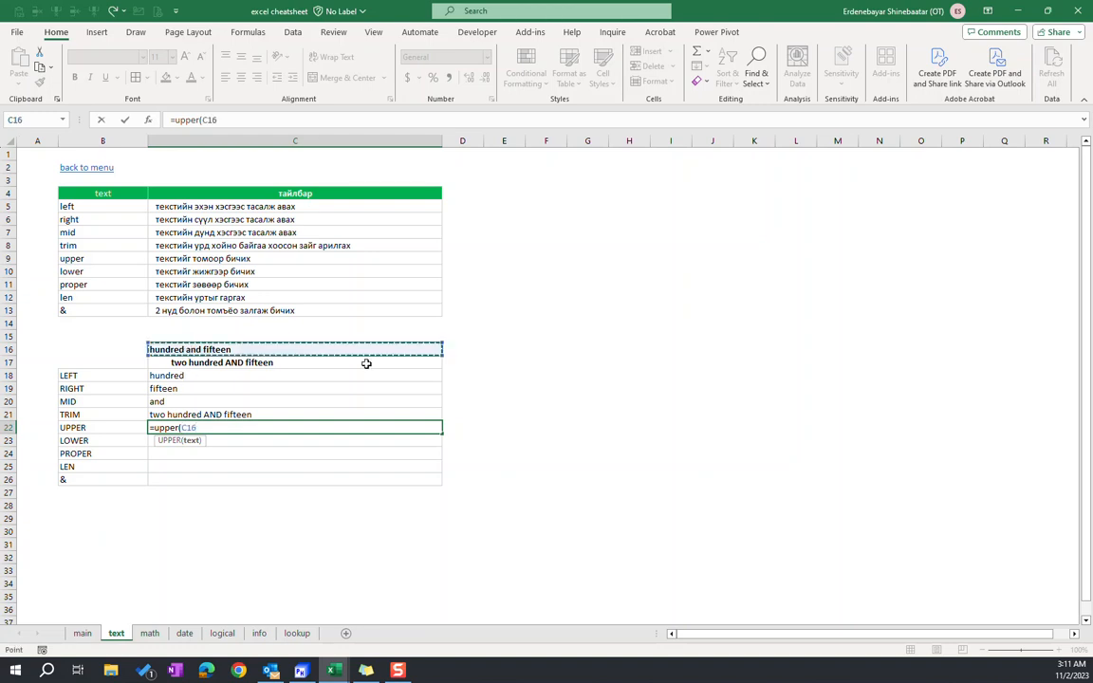
{"action": "key", "text": "Return"}
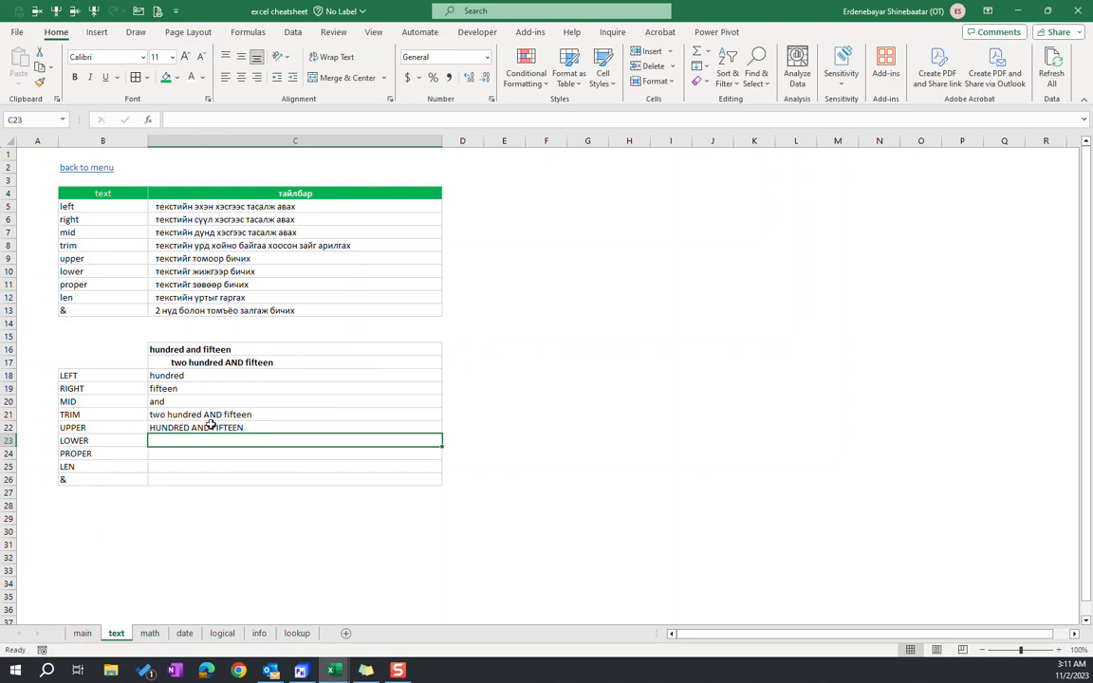
In C23, enter a LOWER formula that converts the text in C17 to lowercase
{"action": "type", "text": "="}
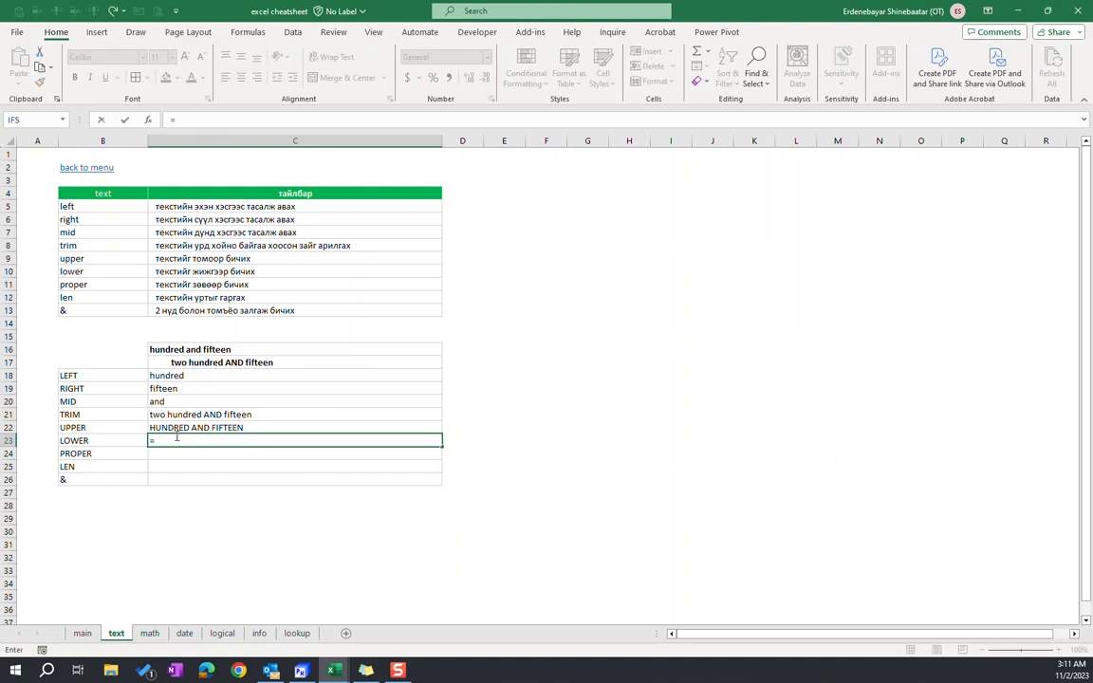
{"action": "type", "text": "lower("}
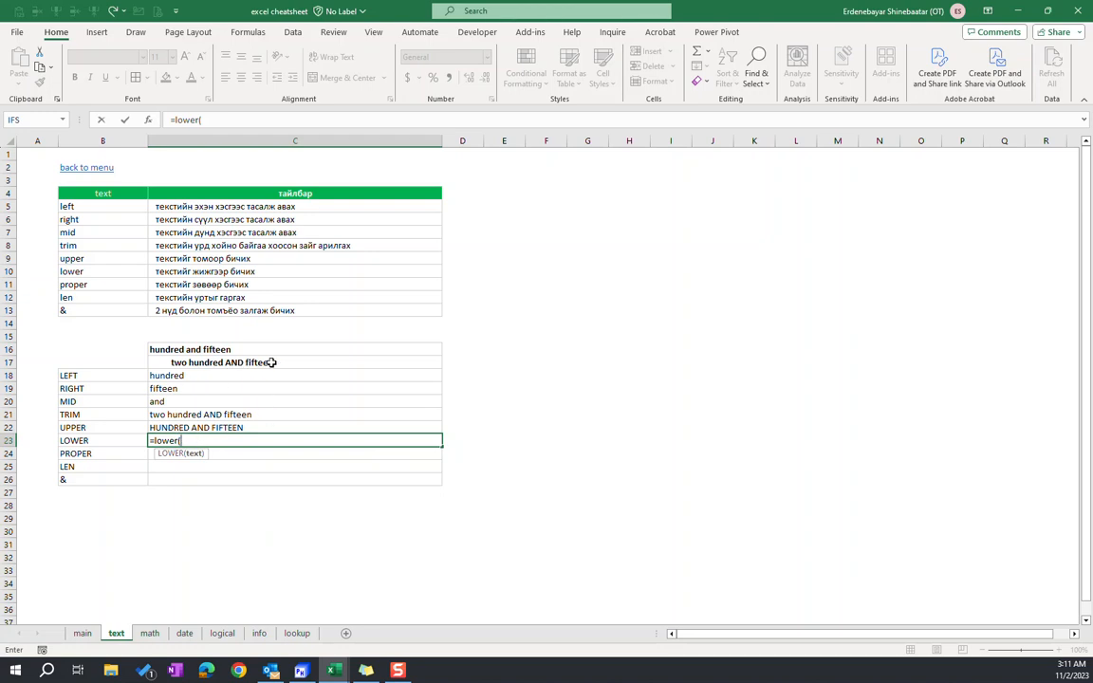
{"action": "left_click", "coordinate": [240, 365]}
{"action": "type", "text": ")"}
{"action": "key", "text": "Return"}
{"action": "key", "text": "Up"}
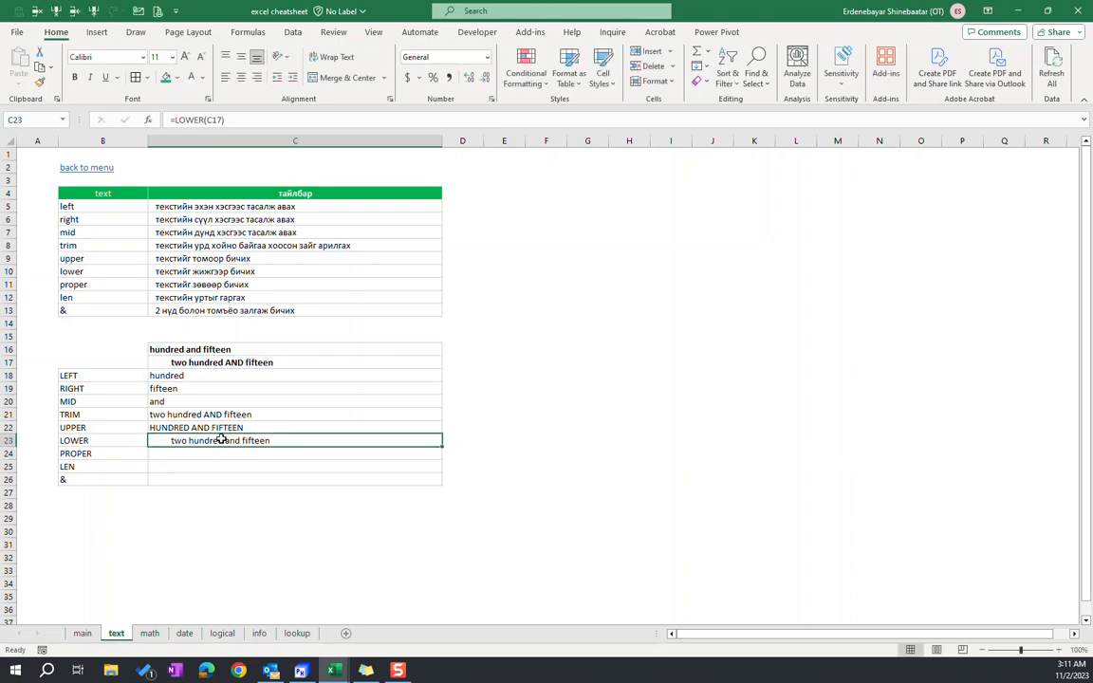
Wrap the LOWER formula in C23 in a TRIM function so it reads =TRIM(LOWER(C17))
{"action": "left_click", "coordinate": [174, 121]}
{"action": "type", "text": "trim"}
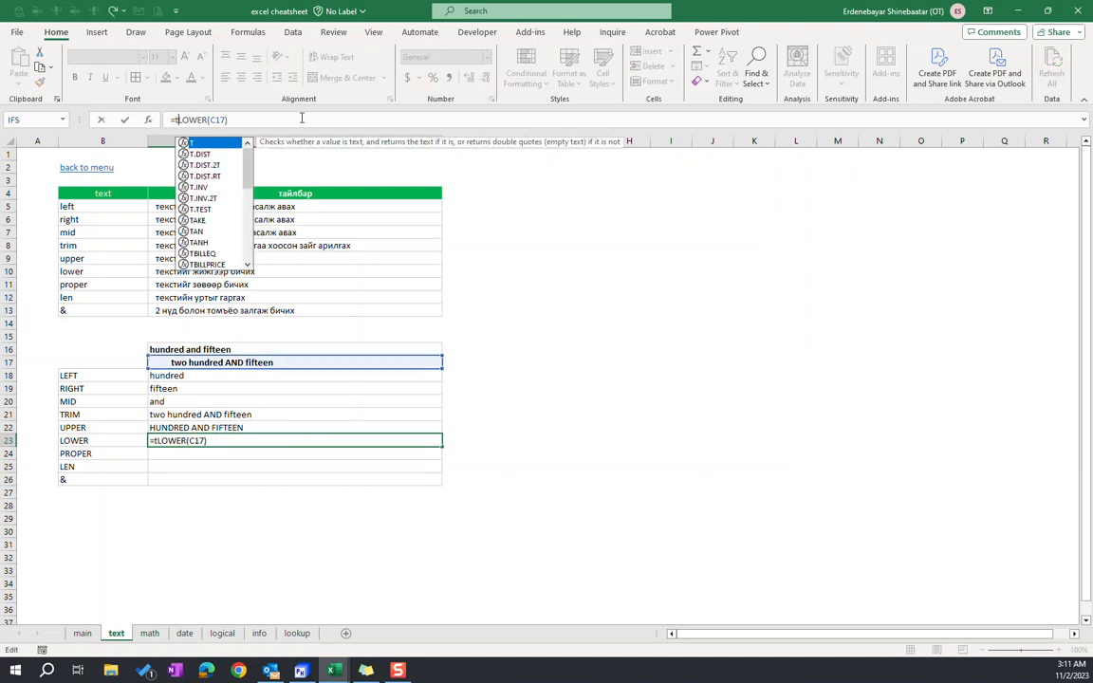
{"action": "type", "text": "("}
{"action": "type", "text": ")"}
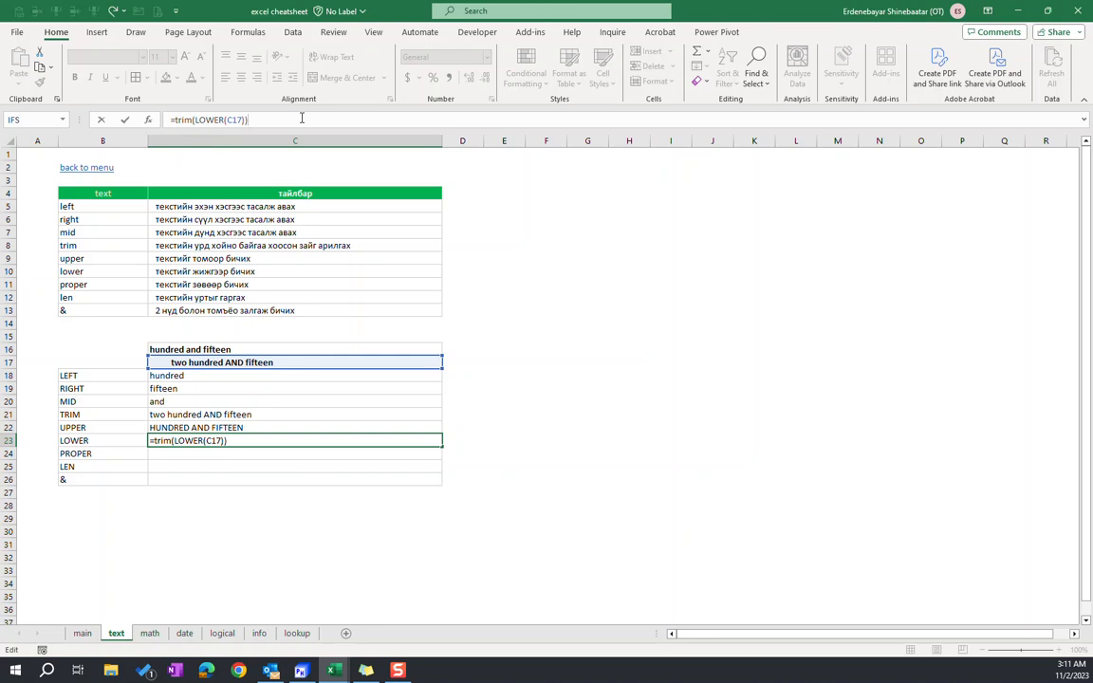
{"action": "double_click", "coordinate": [180, 119]}
{"action": "left_click_drag", "start_coordinate": [195, 120], "coordinate": [247, 120]}
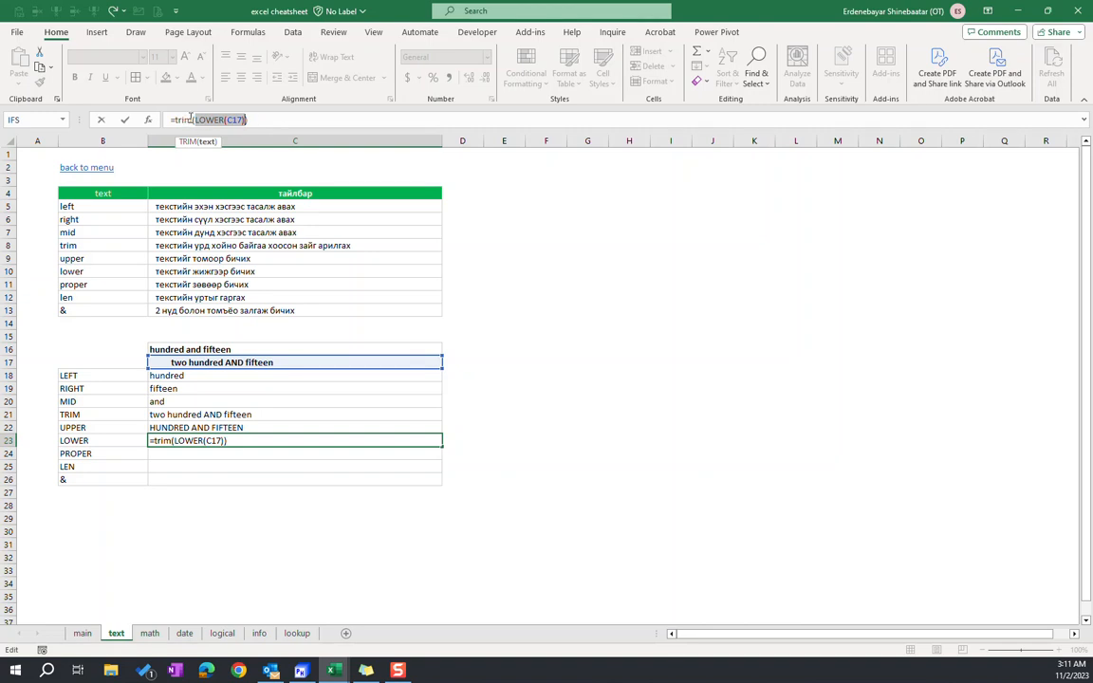
{"action": "left_click", "coordinate": [260, 119]}
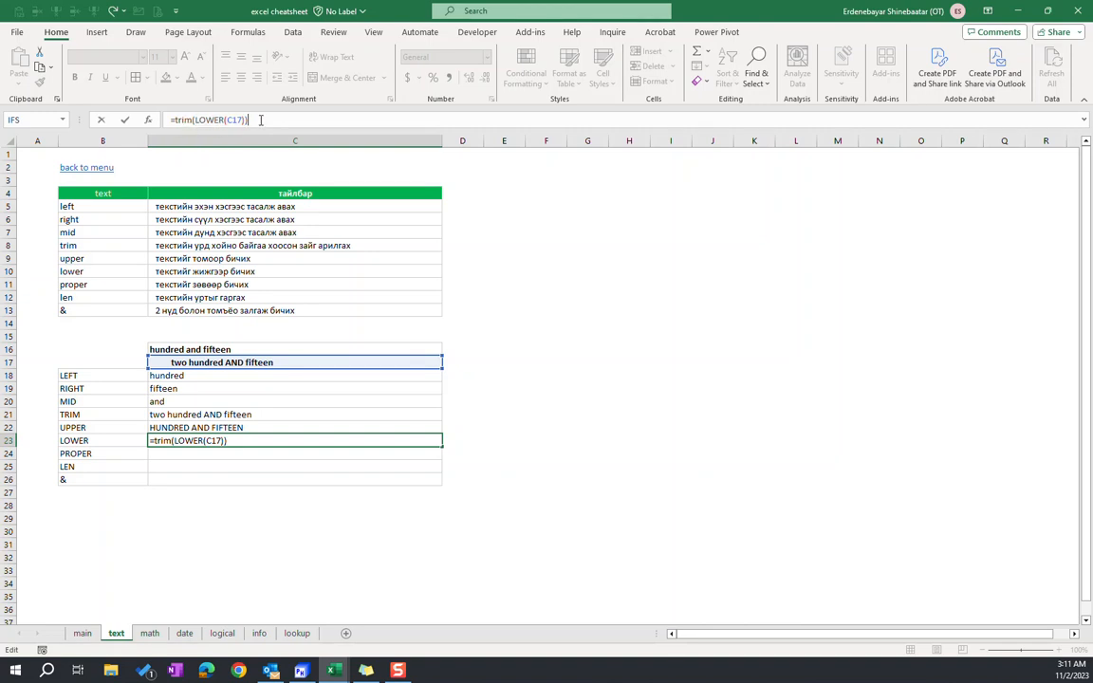
{"action": "key", "text": "Return"}
{"action": "left_click", "coordinate": [214, 440]}
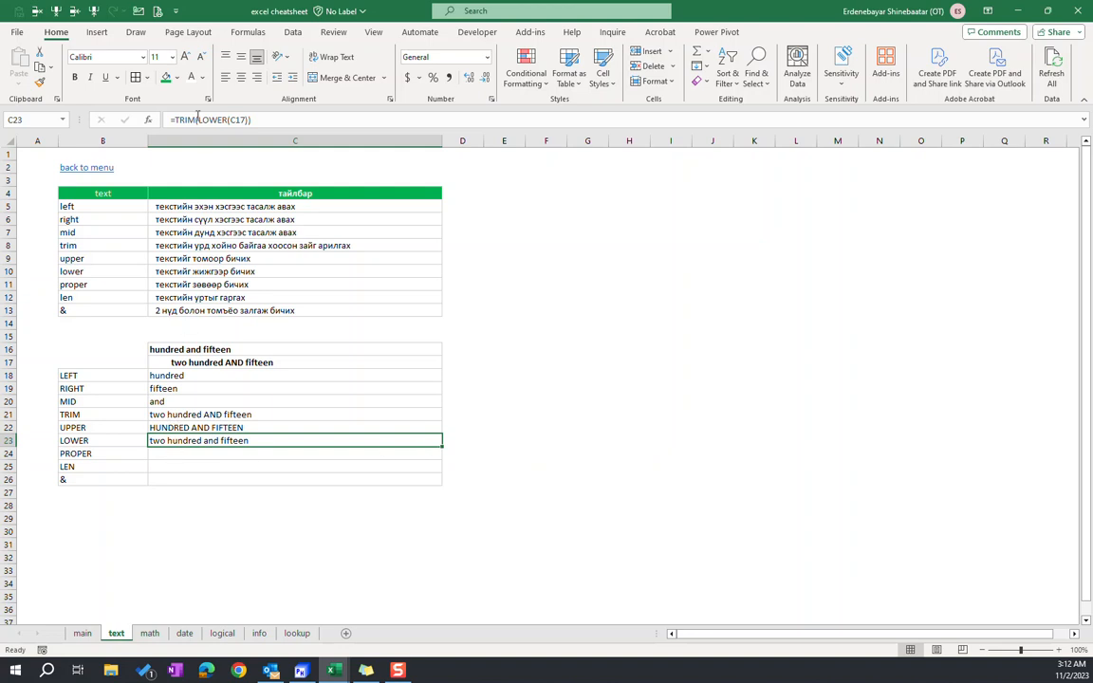
Remove the surrounding TRIM function from the formula in C23, leaving =LOWER(C17)
{"action": "left_click", "coordinate": [179, 120]}
{"action": "double_click", "coordinate": [177, 119]}
{"action": "key", "text": "Delete"}
{"action": "key", "text": "Delete"}
{"action": "left_click", "coordinate": [244, 119]}
{"action": "key", "text": "BackSpace"}
{"action": "key", "text": "Return"}
{"action": "key", "text": "Up"}
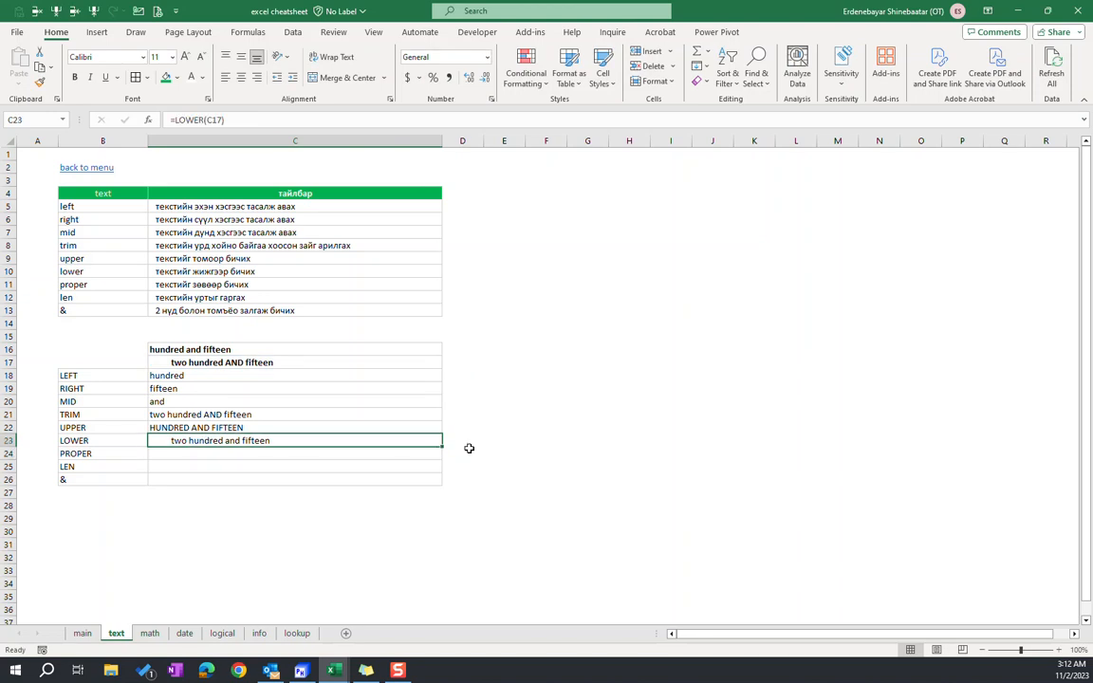
In C24, enter a PROPER formula that capitalizes the first letter of each word in C17
{"action": "left_click", "coordinate": [297, 453]}
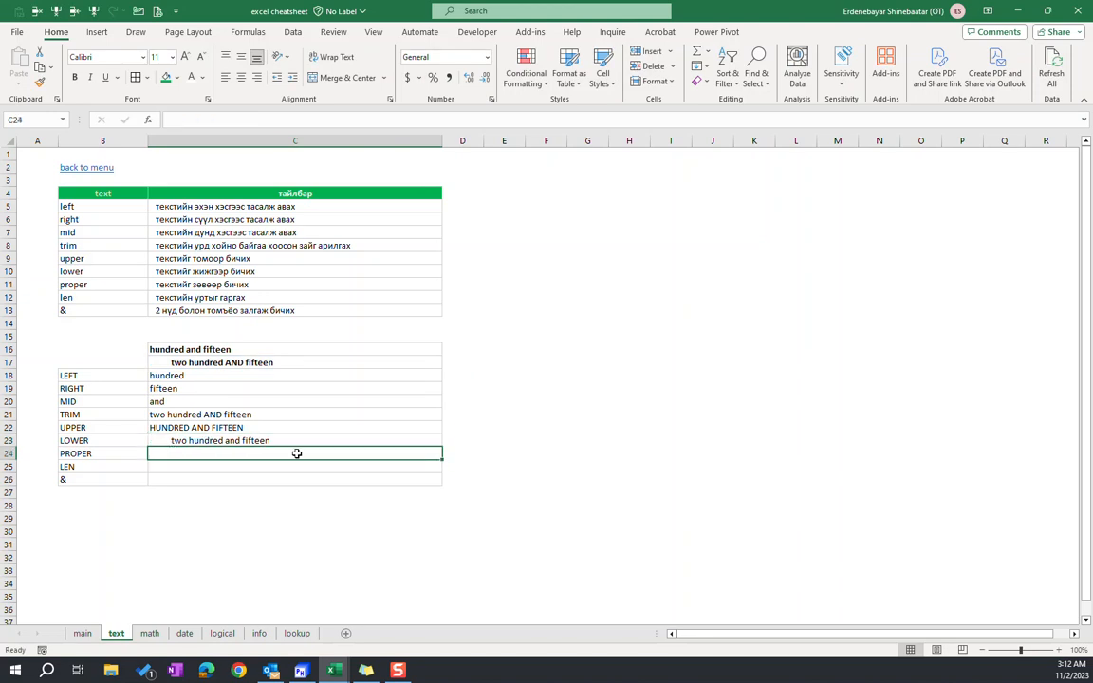
{"action": "type", "text": "="}
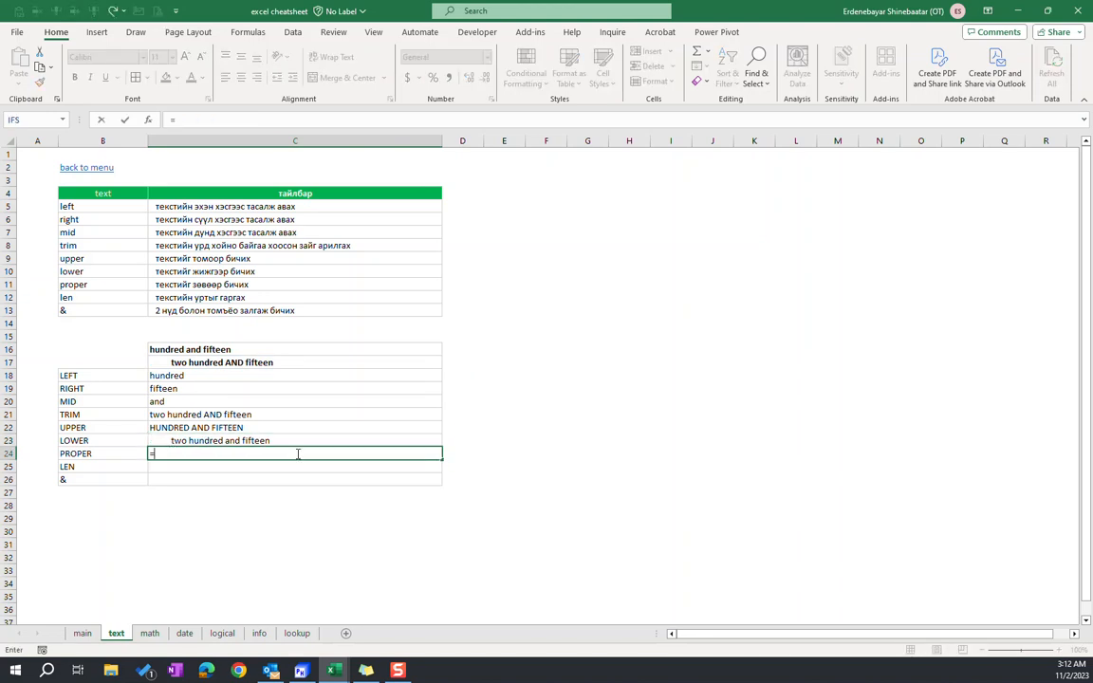
{"action": "type", "text": "proper("}
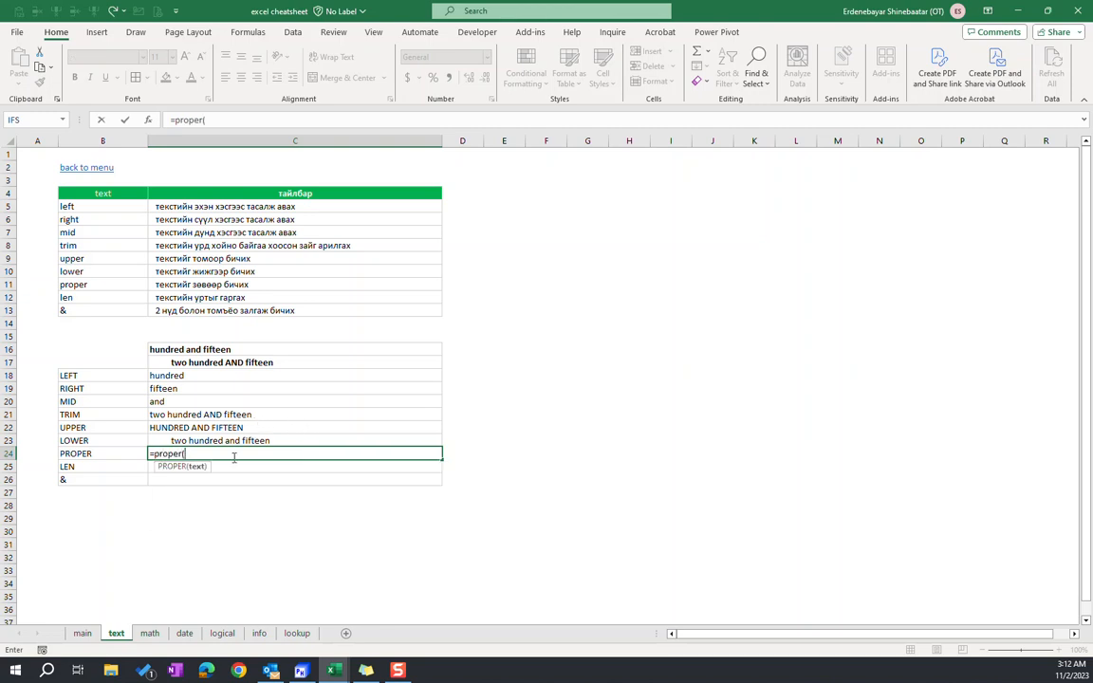
{"action": "left_click", "coordinate": [176, 363]}
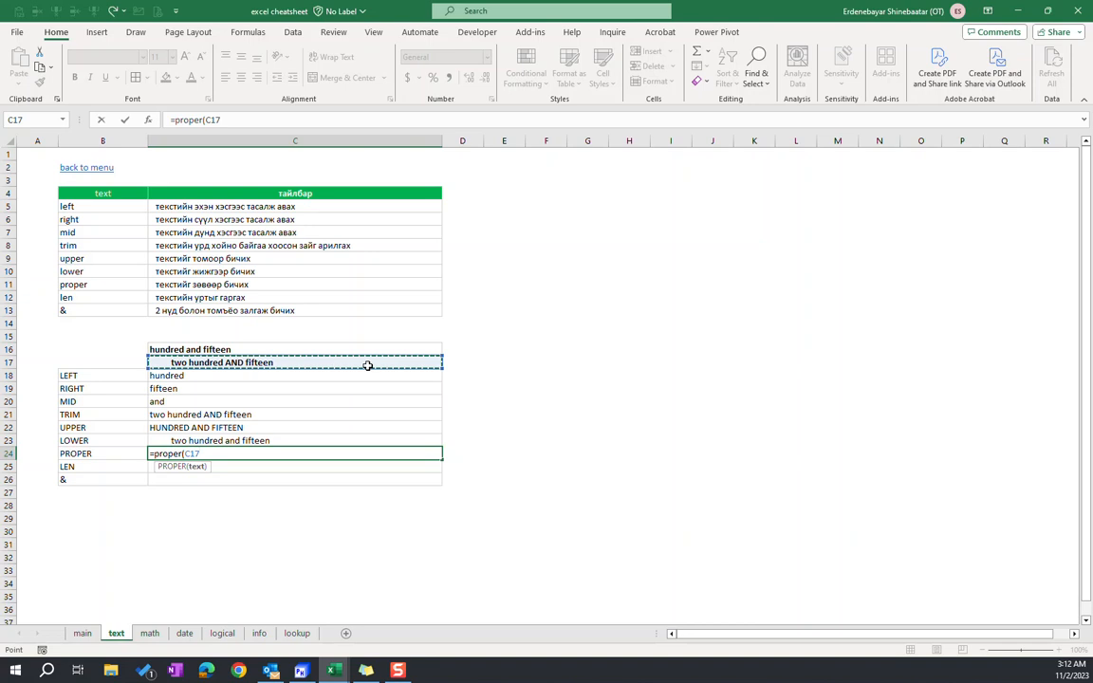
{"action": "key", "text": "Return"}
{"action": "left_click", "coordinate": [273, 455]}
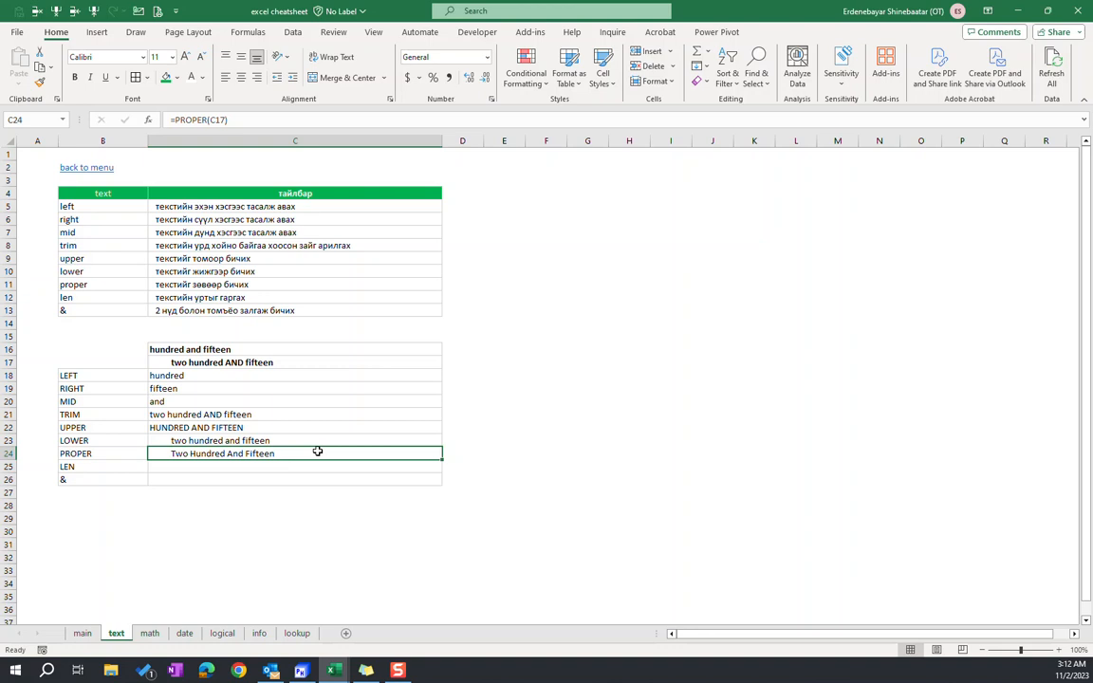
In C25, enter a LEN formula that counts the characters of the text in C16
{"action": "left_click", "coordinate": [233, 465]}
{"action": "type", "text": "=len"}
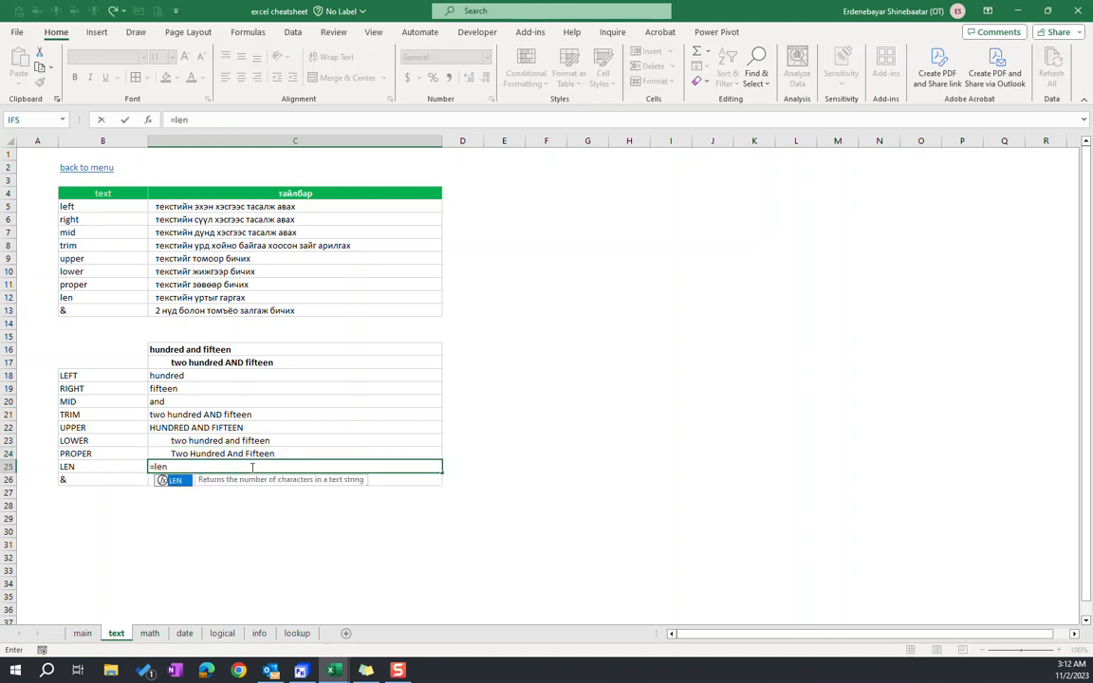
{"action": "type", "text": "("}
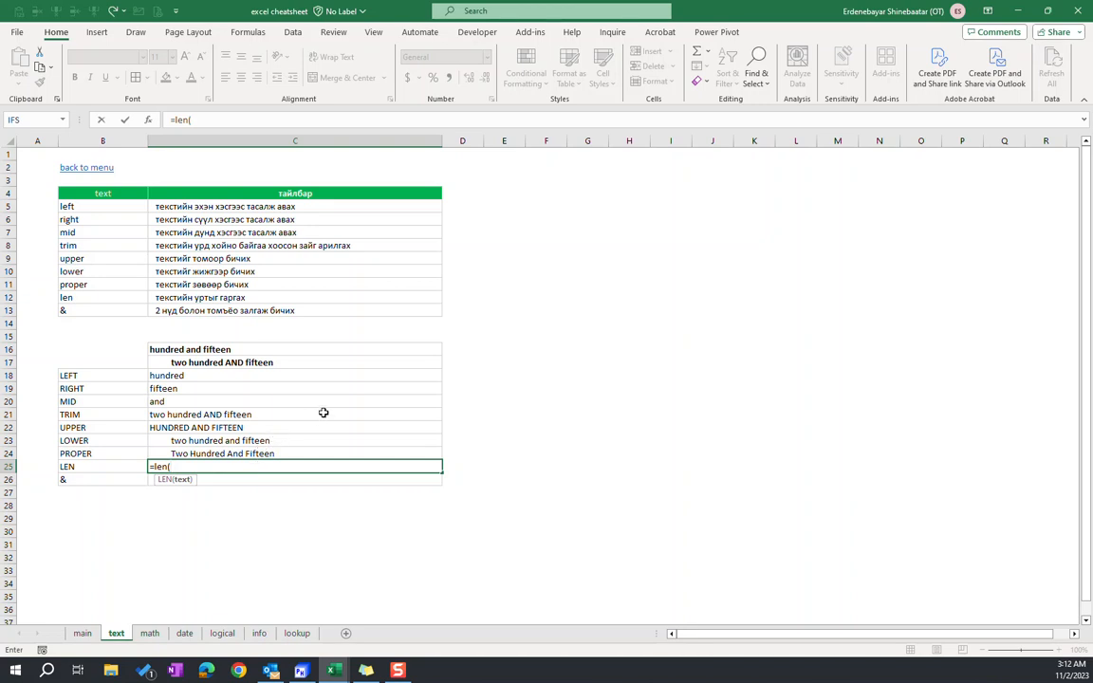
{"action": "left_click", "coordinate": [199, 349]}
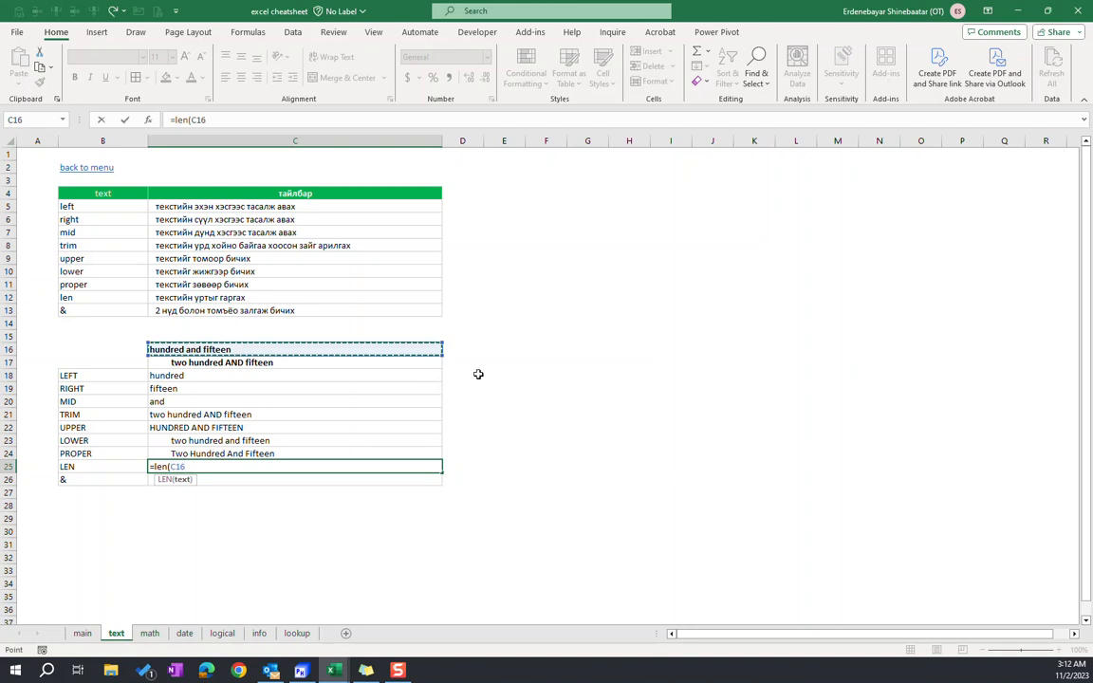
{"action": "type", "text": ")"}
{"action": "key", "text": "Return"}
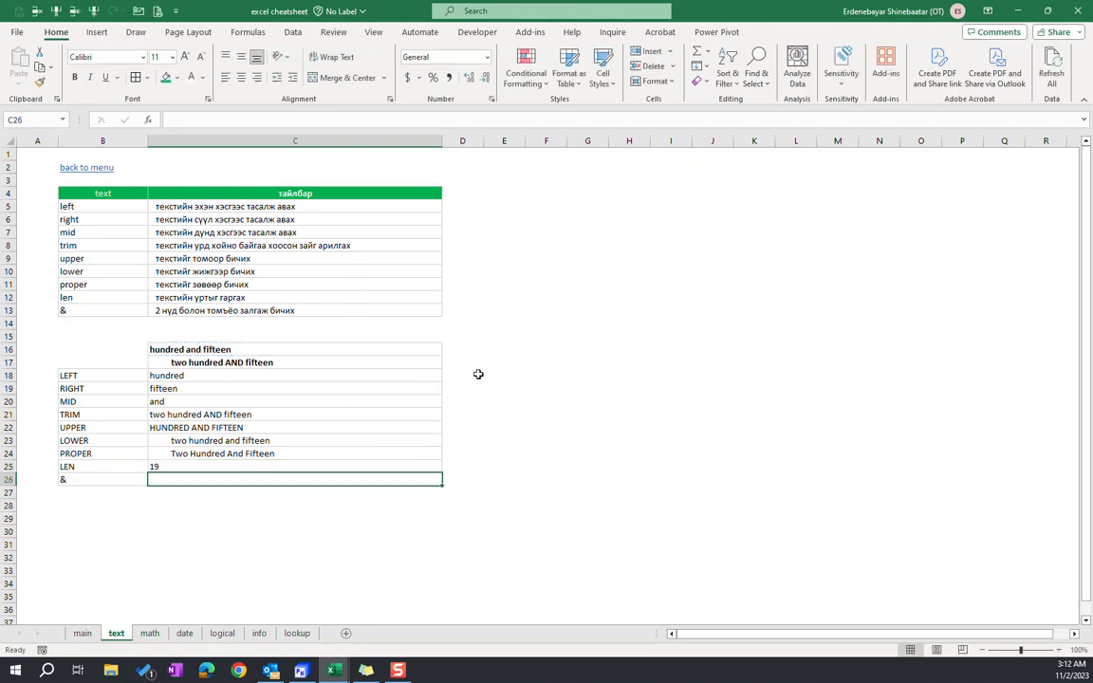
{"action": "key", "text": "Up"}
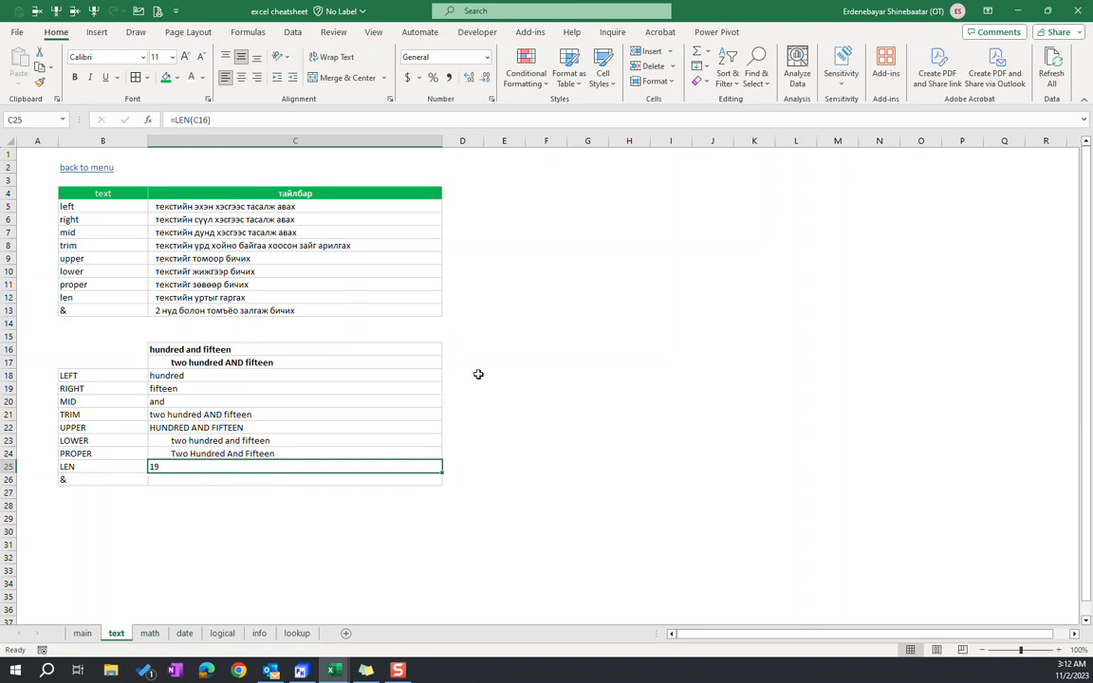
In C26, join the two sample texts with the formula =C16&C17
{"action": "left_click", "coordinate": [180, 480]}
{"action": "left_click", "coordinate": [84, 479]}
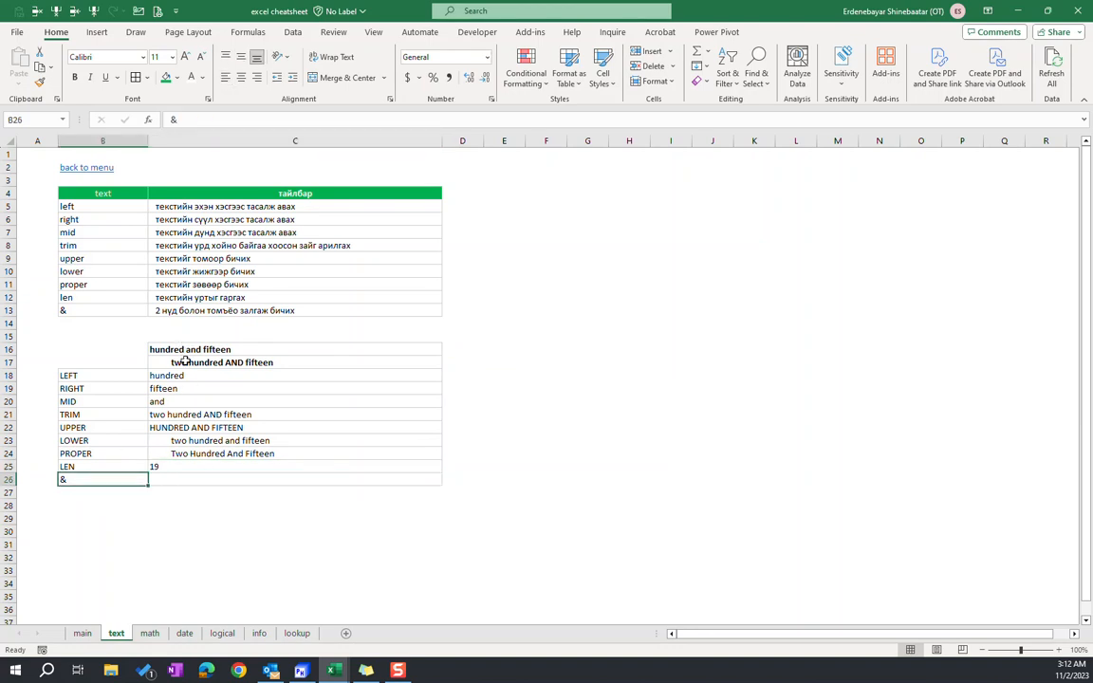
{"action": "left_click", "coordinate": [194, 481]}
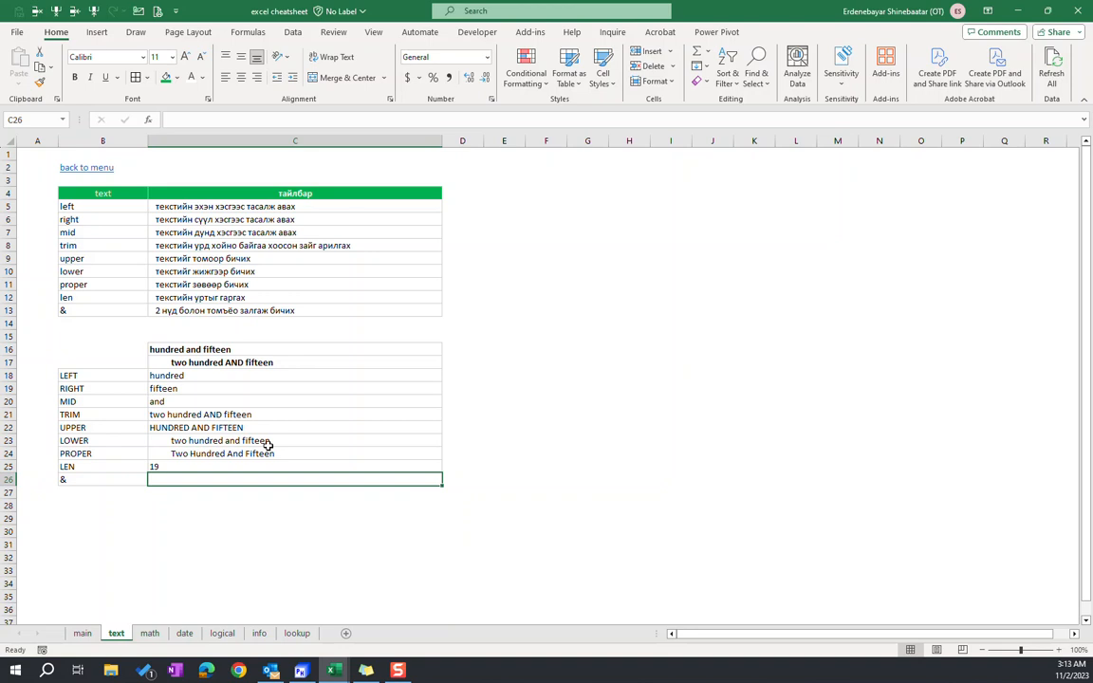
{"action": "type", "text": "="}
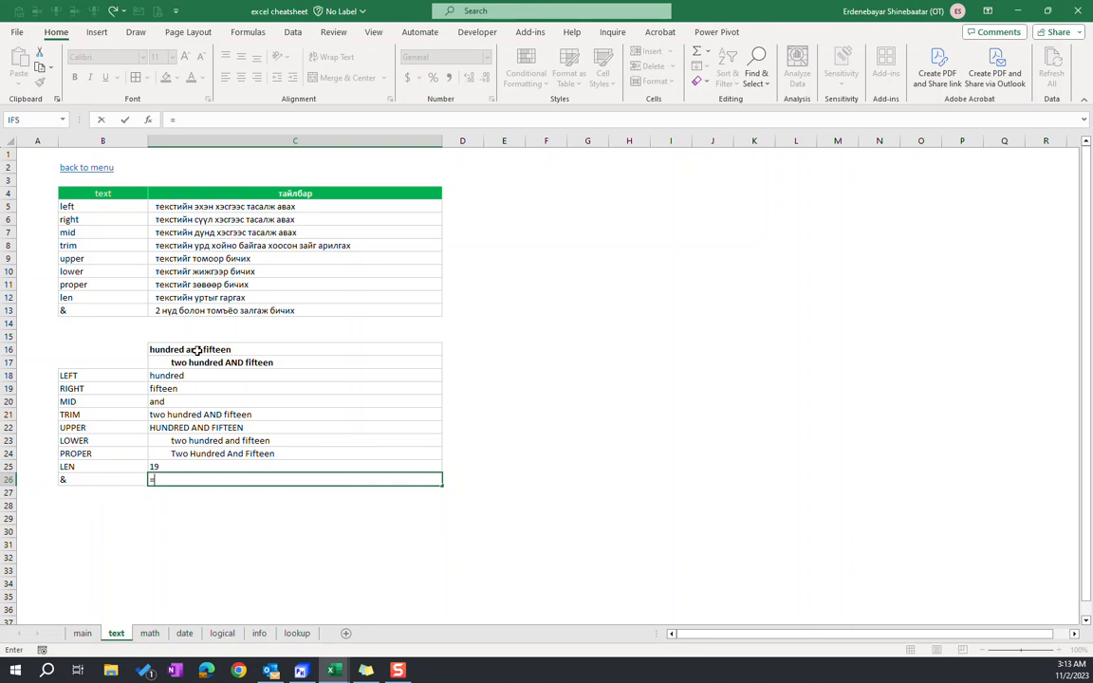
{"action": "left_click", "coordinate": [219, 350]}
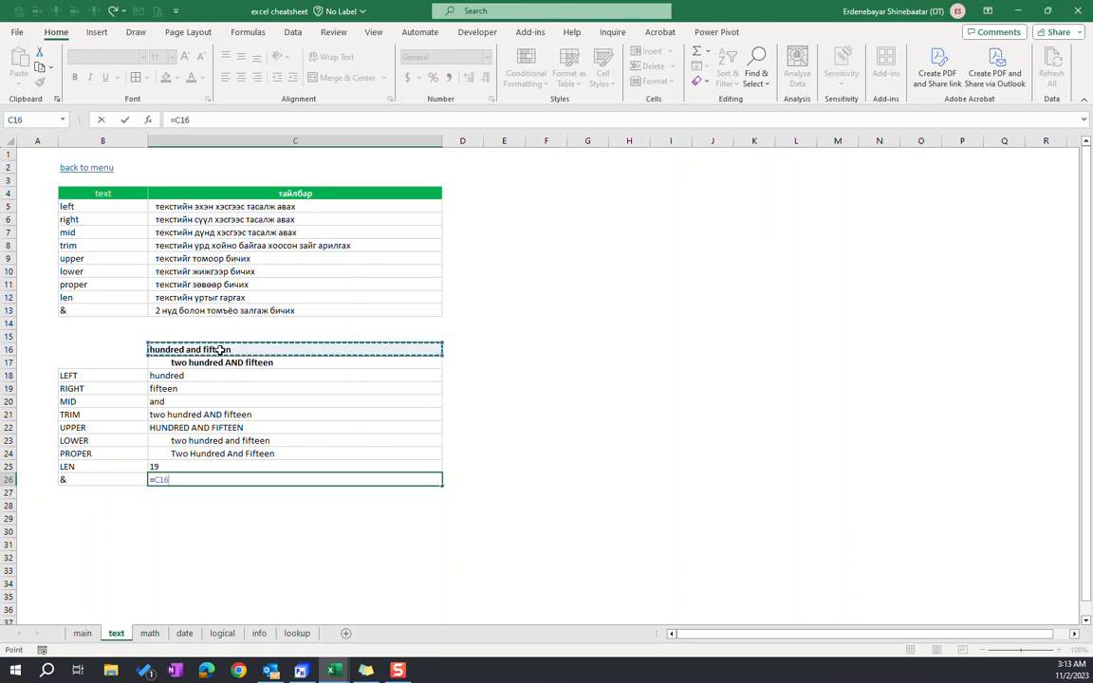
{"action": "type", "text": "&"}
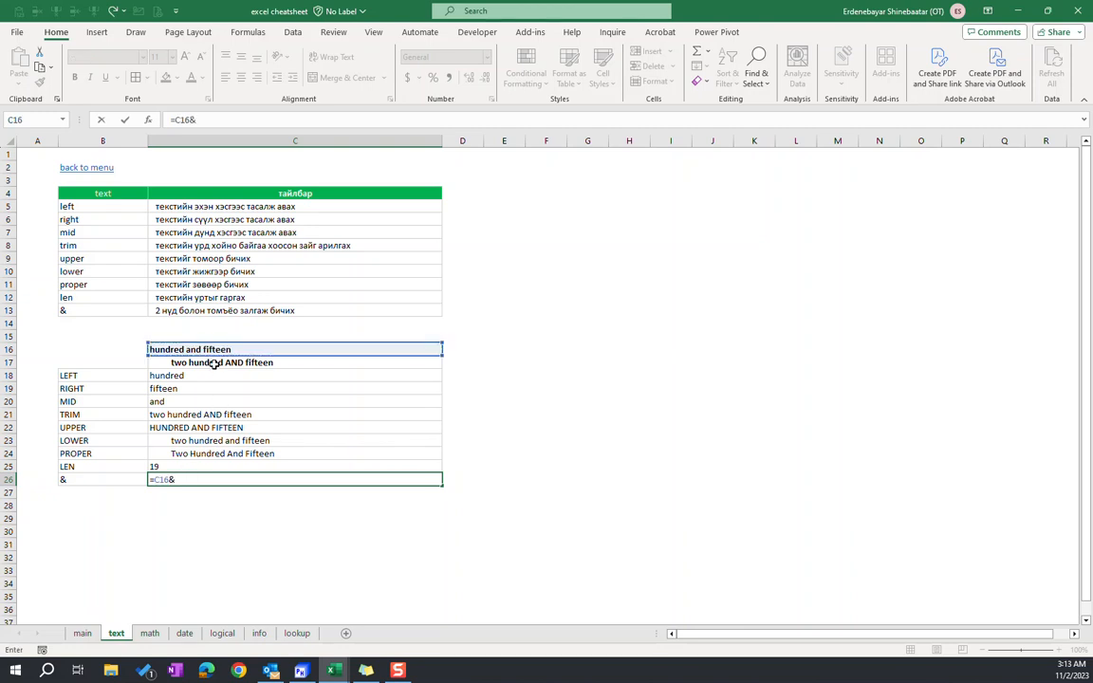
{"action": "left_click", "coordinate": [215, 362]}
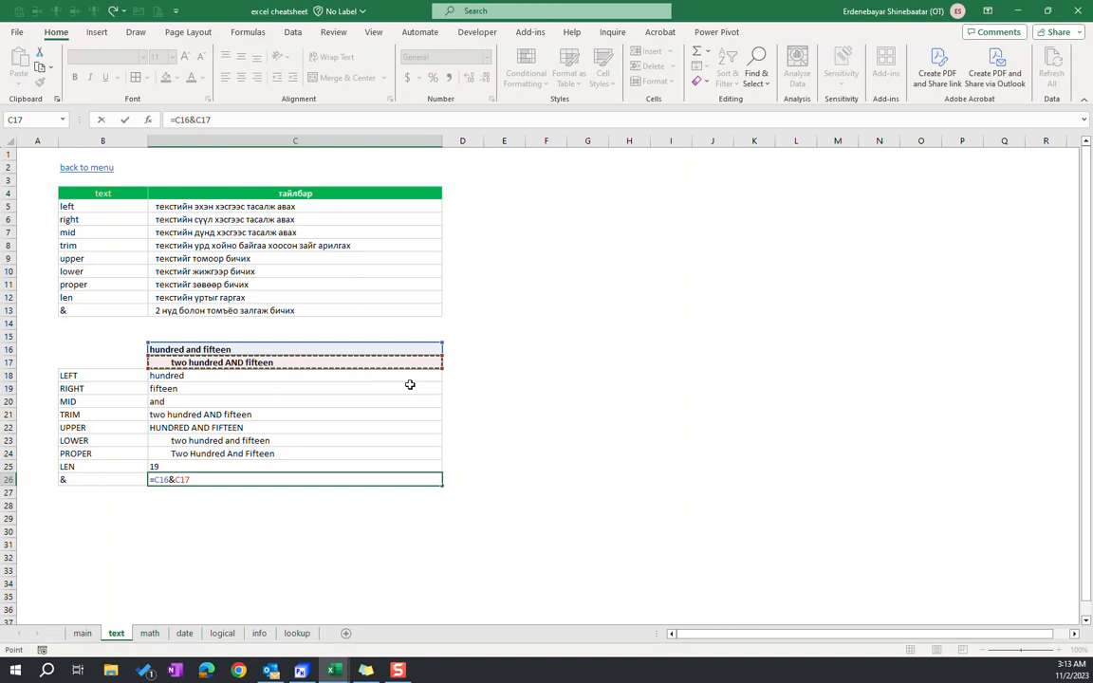
{"action": "key", "text": "Return"}
{"action": "key", "text": "Up"}
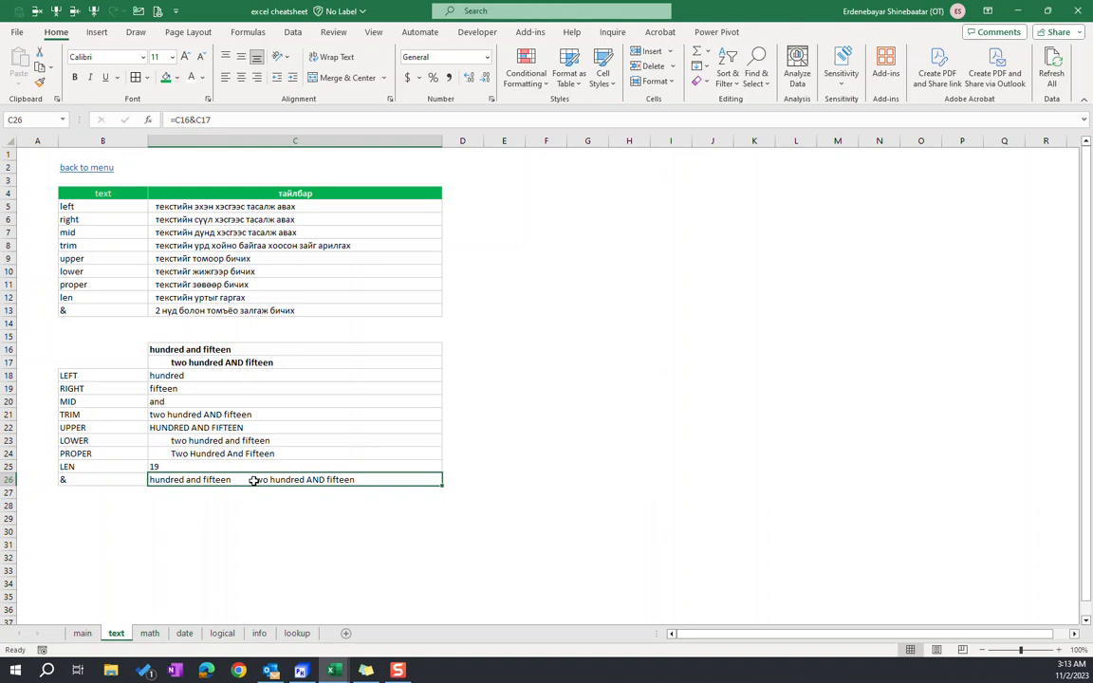
{"action": "left_click", "coordinate": [191, 493]}
{"action": "key", "text": "ctrl+d"}
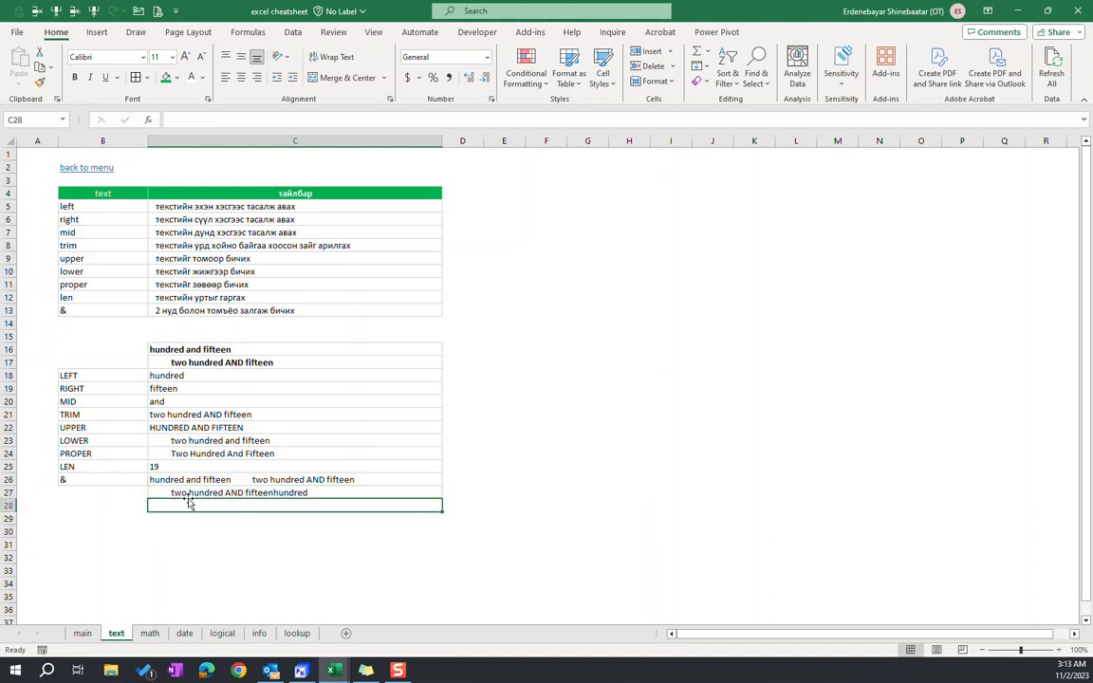
{"action": "key", "text": "Delete"}
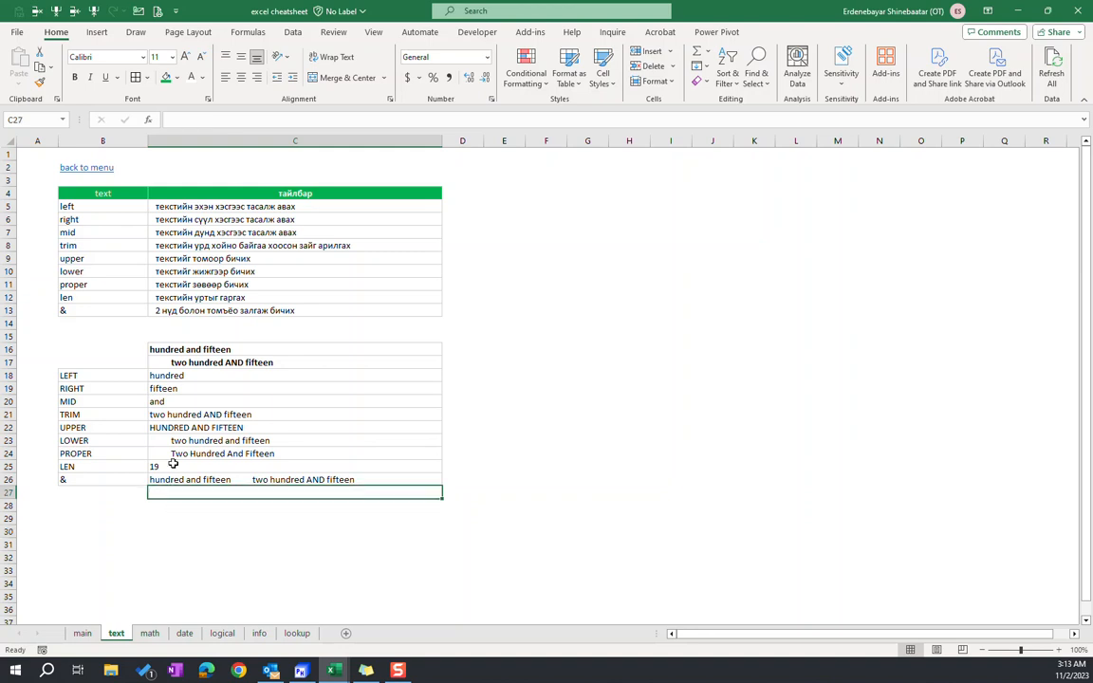
In C27, start a formula that joins C18, a space and C20 with the & operator
{"action": "left_click", "coordinate": [181, 377]}
{"action": "left_click", "coordinate": [244, 491]}
{"action": "left_click_drag", "start_coordinate": [161, 398], "coordinate": [179, 378]}
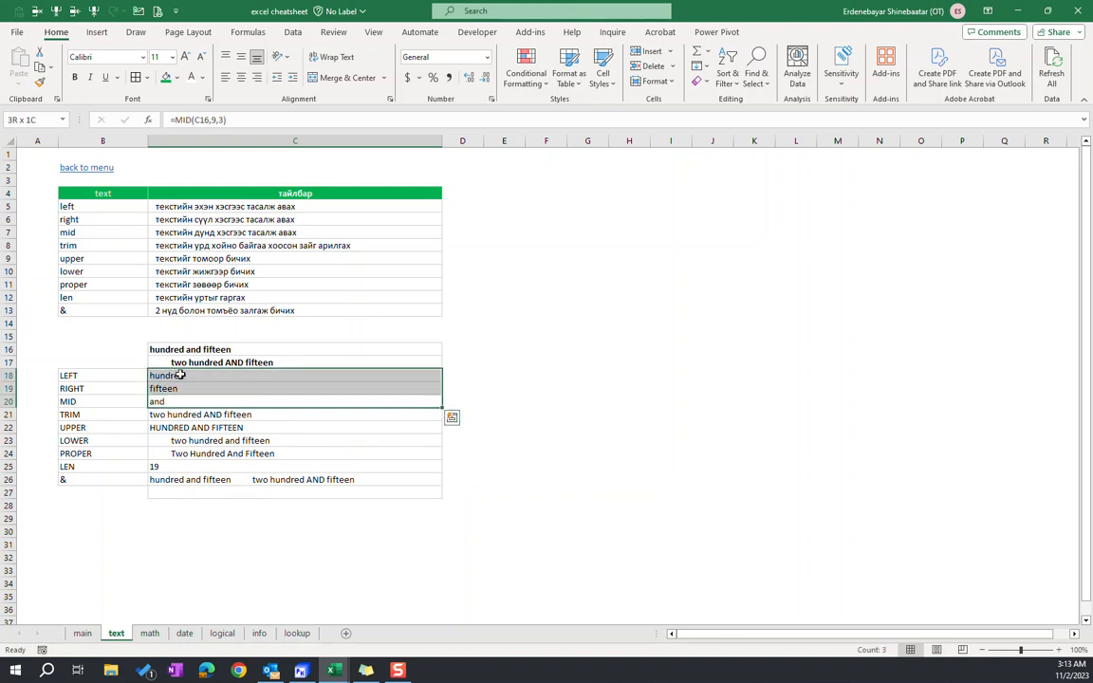
{"action": "left_click", "coordinate": [166, 491]}
{"action": "type", "text": "="}
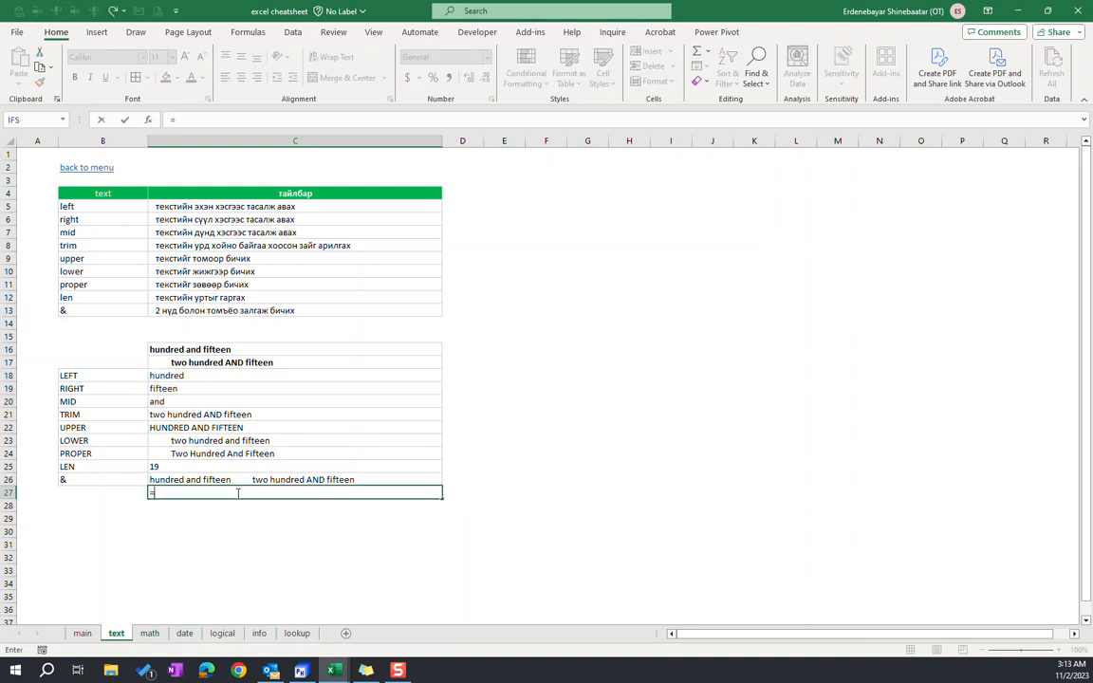
{"action": "left_click", "coordinate": [176, 375]}
{"action": "type", "text": "&"}
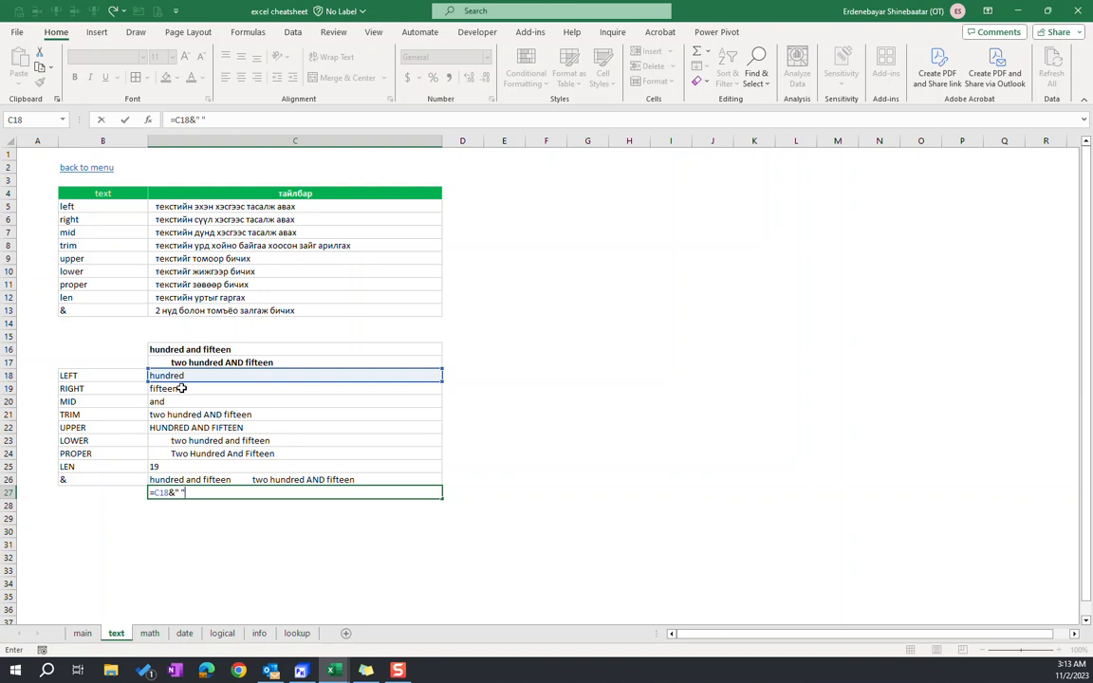
{"action": "left_click", "coordinate": [232, 489]}
{"action": "left_click", "coordinate": [181, 493]}
{"action": "type", "text": "&"}
{"action": "left_click", "coordinate": [286, 401]}
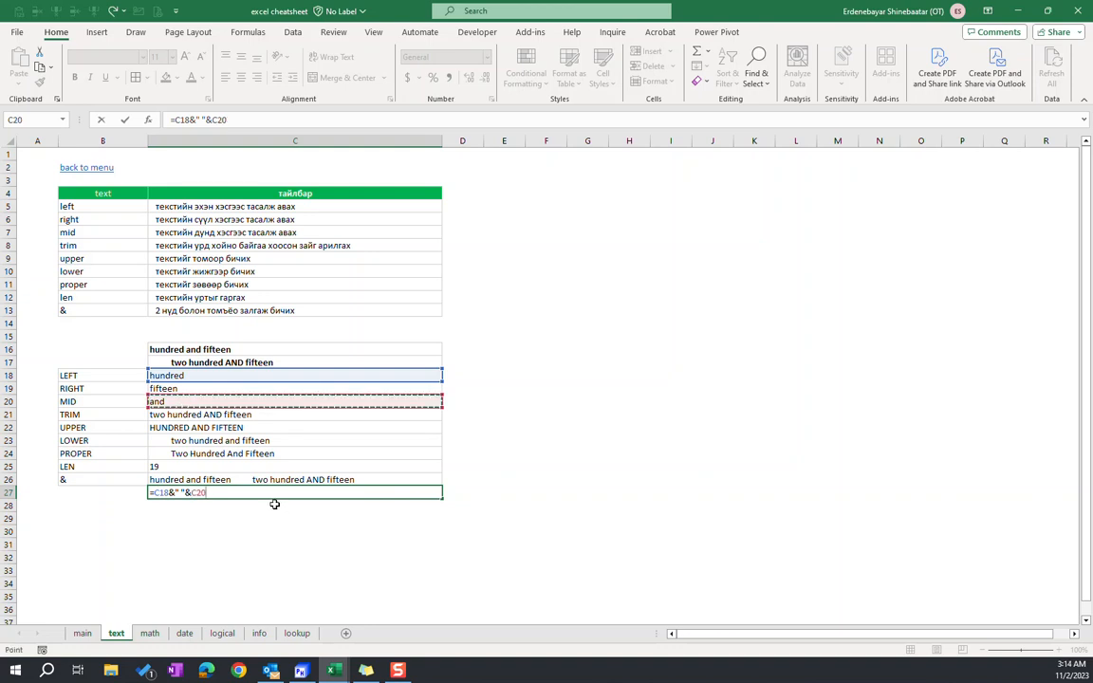
Complete the C27 formula with another space and C19, so it reads =C18&" "&C20&" "&C19
{"action": "type", "text": "\""}
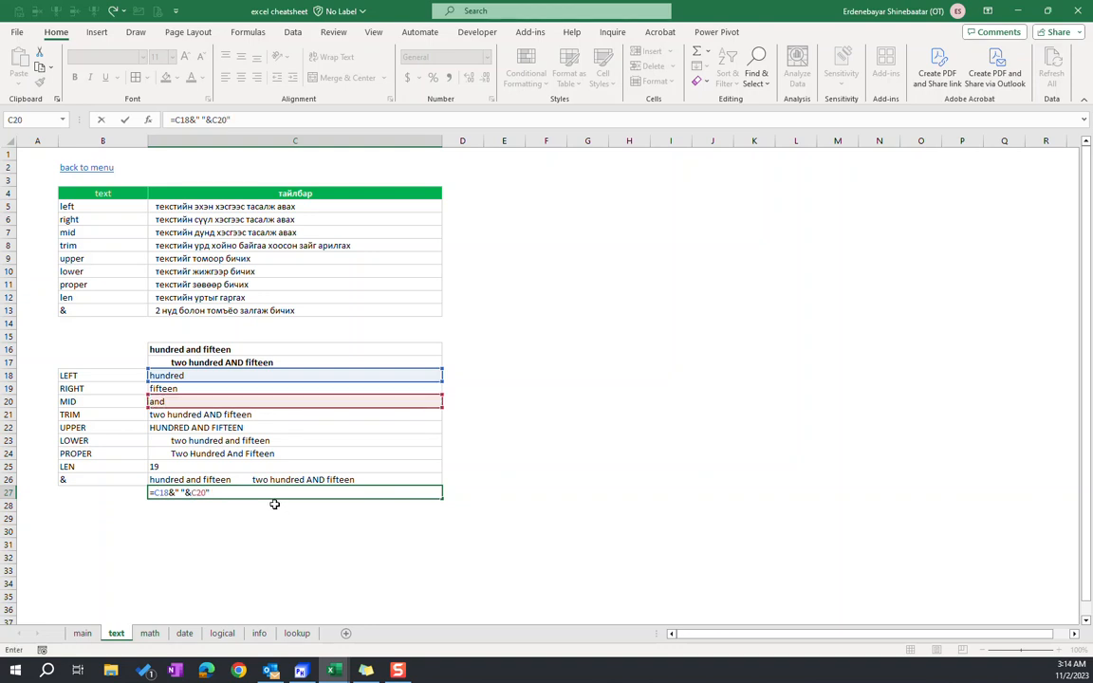
{"action": "type", "text": "&C20&"}
{"action": "left_click", "coordinate": [183, 385]}
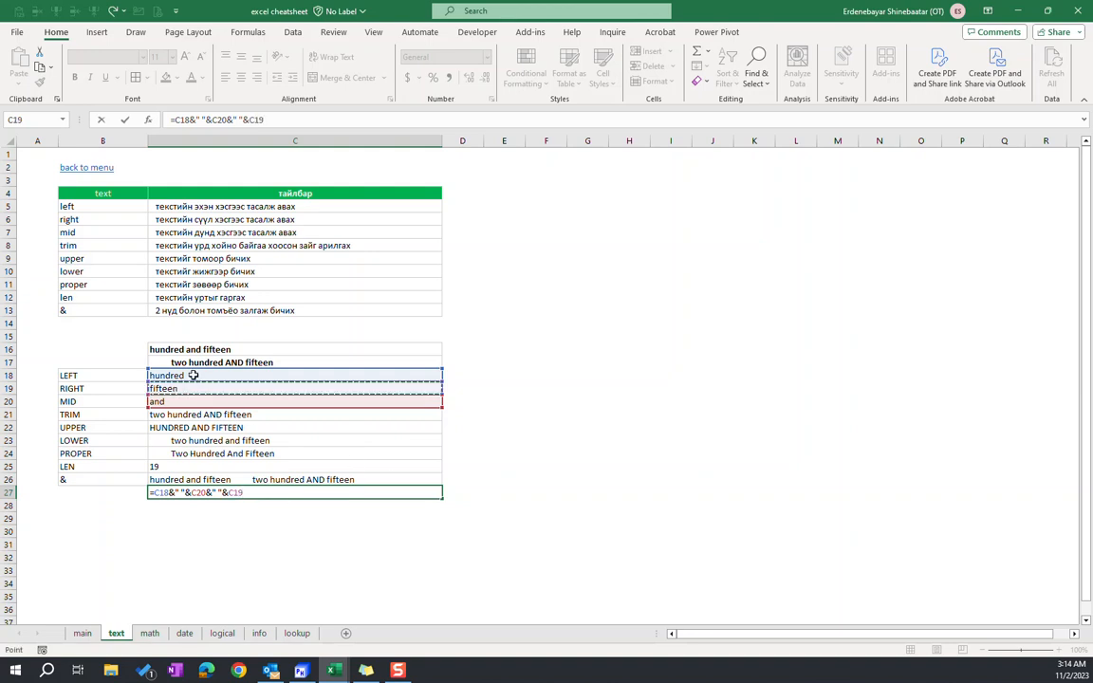
{"action": "left_click_drag", "start_coordinate": [155, 494], "coordinate": [175, 493]}
{"action": "left_click", "coordinate": [186, 492]}
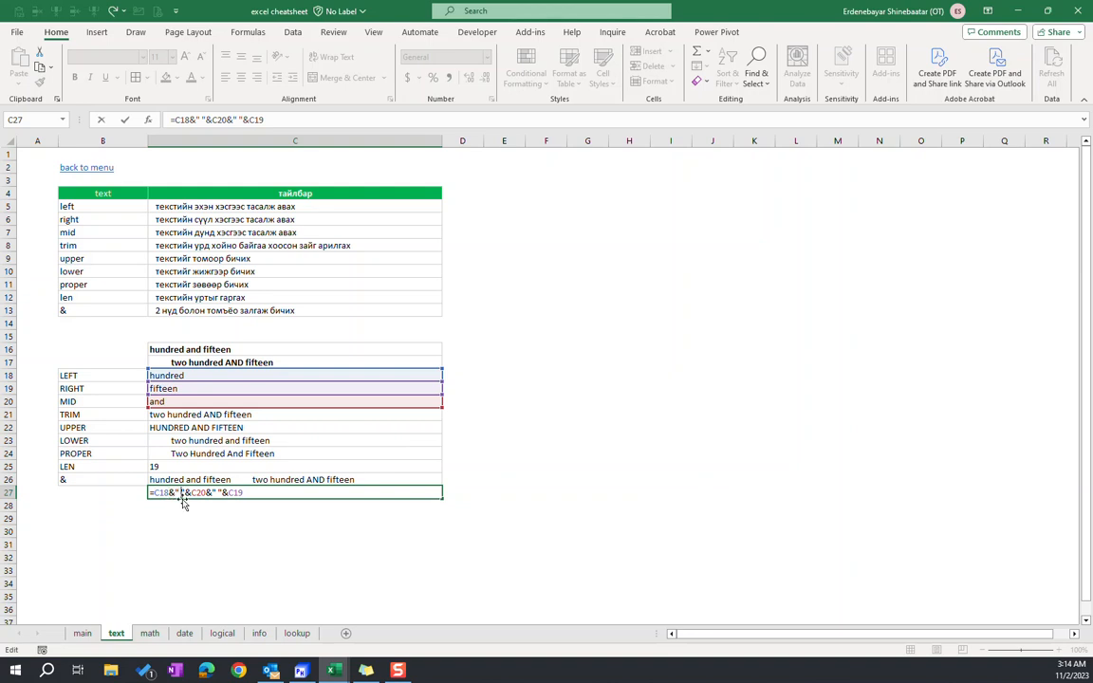
{"action": "left_click_drag", "start_coordinate": [192, 493], "coordinate": [185, 493]}
{"action": "left_click", "coordinate": [212, 494]}
{"action": "left_click_drag", "start_coordinate": [211, 493], "coordinate": [217, 493]}
{"action": "left_click", "coordinate": [252, 492]}
{"action": "key", "text": "Return"}
Replace both space separators in the C27 formula with backslashes, making it =C18&"\"&C20&"\"&C19
{"action": "left_click", "coordinate": [227, 492]}
{"action": "left_click", "coordinate": [275, 120]}
{"action": "key", "text": "BackSpace"}
{"action": "type", "text": "\\"}
{"action": "key", "text": "Right"}
{"action": "key", "text": "Right"}
{"action": "key", "text": "Right"}
{"action": "key", "text": "Right"}
{"action": "key", "text": "Right"}
{"action": "key", "text": "Right"}
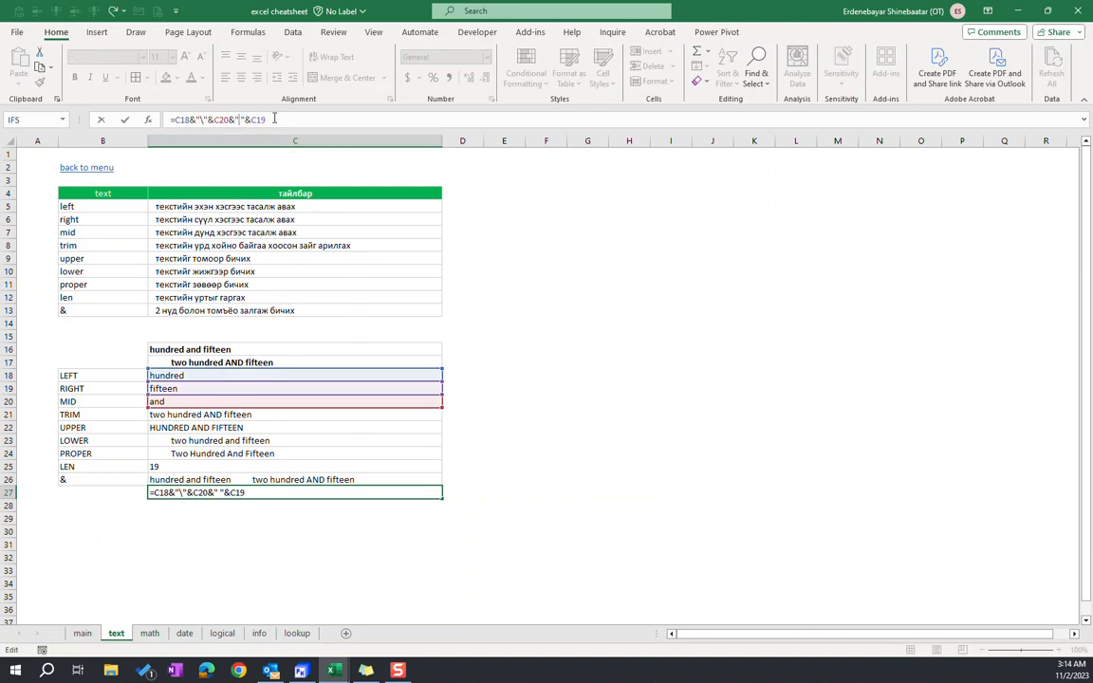
{"action": "key", "text": "Right"}
{"action": "key", "text": "Right"}
{"action": "key", "text": "BackSpace"}
{"action": "type", "text": "\\"}
{"action": "left_click_drag", "start_coordinate": [200, 120], "coordinate": [208, 120]}
{"action": "left_click", "coordinate": [205, 119]}
{"action": "left_click", "coordinate": [296, 118]}
{"action": "key", "text": "Return"}
{"action": "left_click", "coordinate": [193, 494]}
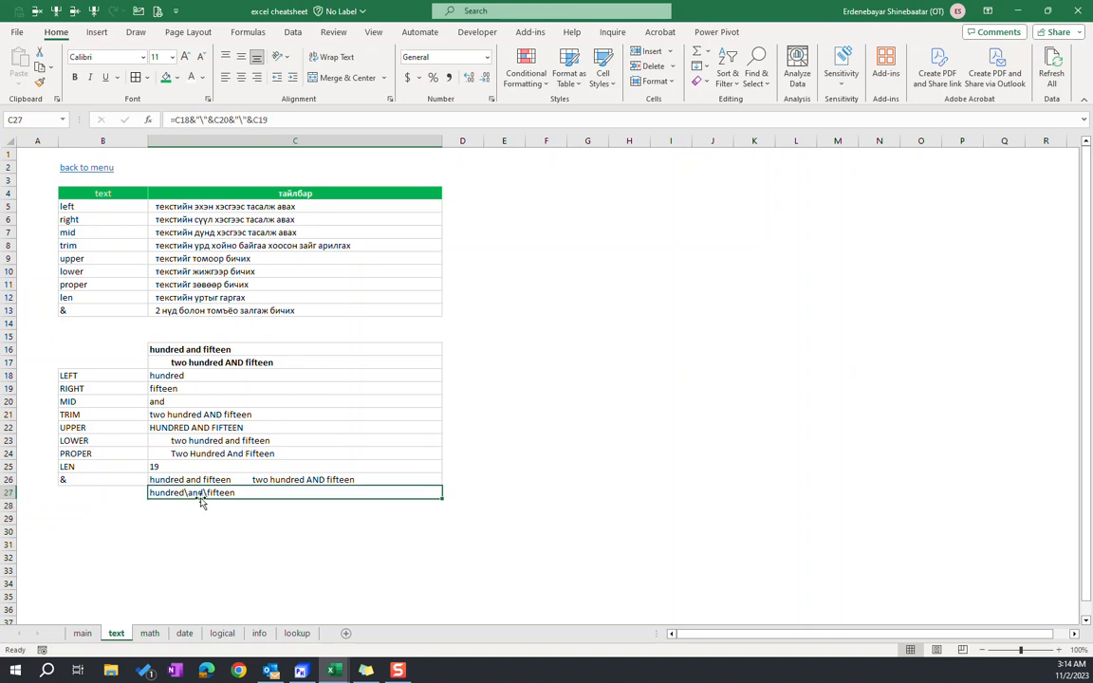
Replace both backslash separators in the C27 formula with the text red
{"action": "left_click", "coordinate": [205, 119]}
{"action": "key", "text": "BackSpace"}
{"action": "type", "text": "red"}
{"action": "left_click", "coordinate": [255, 120]}
{"action": "key", "text": "BackSpace"}
{"action": "type", "text": "red"}
{"action": "key", "text": "Return"}
Clear C27 and start a new formula there with LEFT(C16,7) to take the first seven characters
{"action": "left_click", "coordinate": [245, 494]}
{"action": "key", "text": "Delete"}
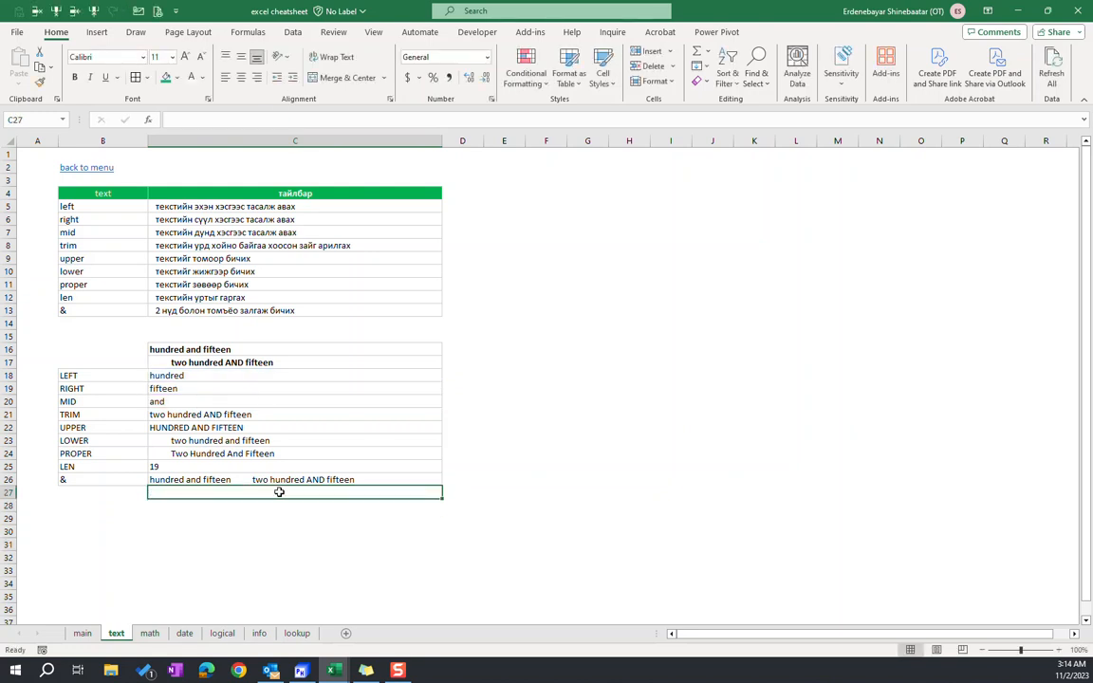
{"action": "type", "text": "="}
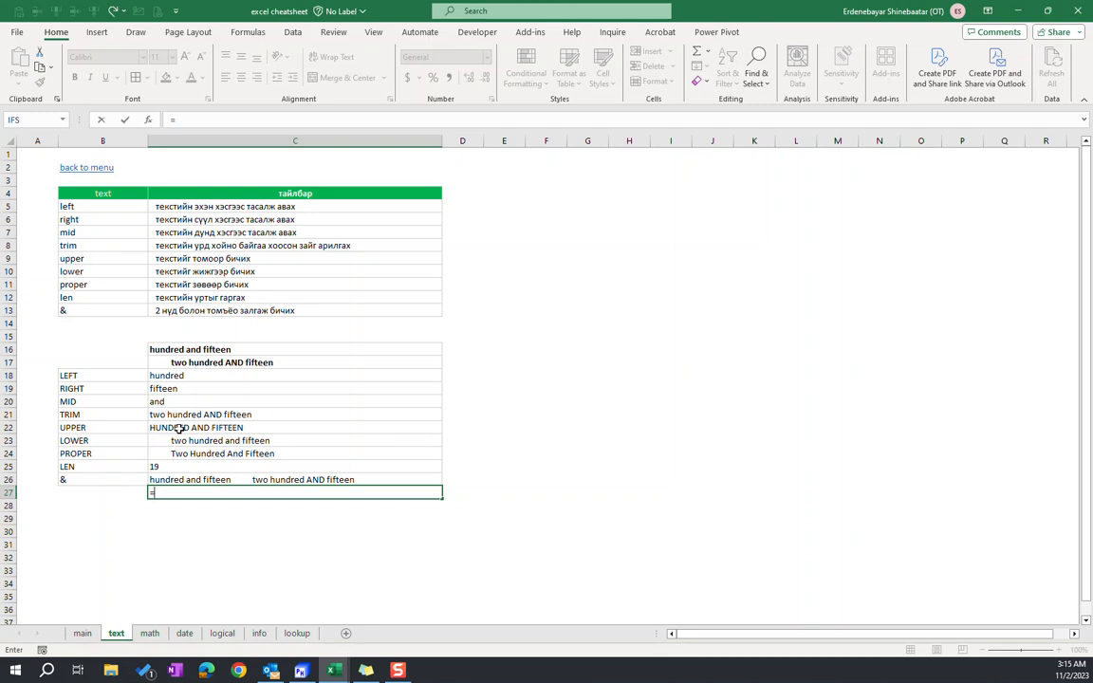
{"action": "type", "text": "left("}
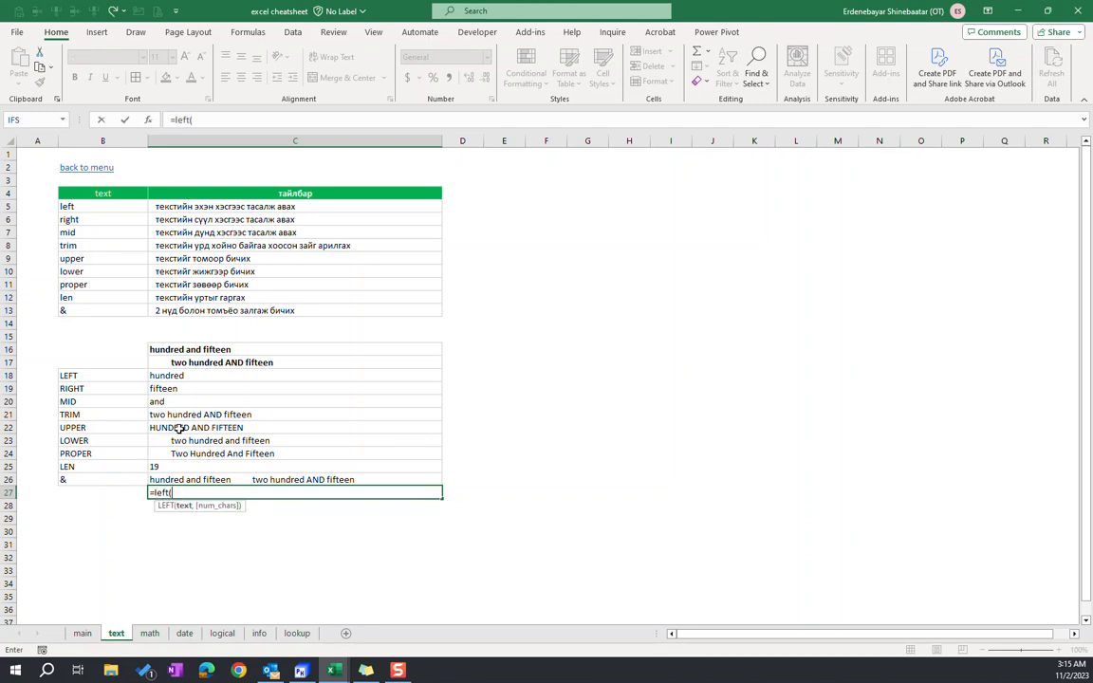
{"action": "left_click", "coordinate": [239, 351]}
{"action": "type", "text": ","}
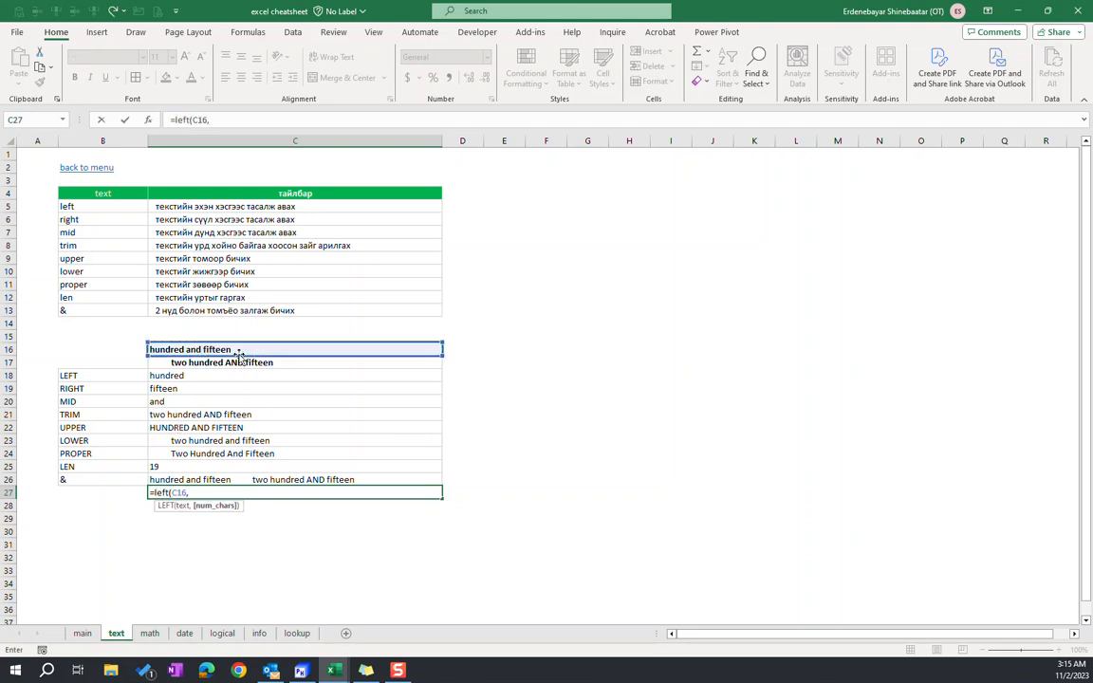
{"action": "type", "text": "7)"}
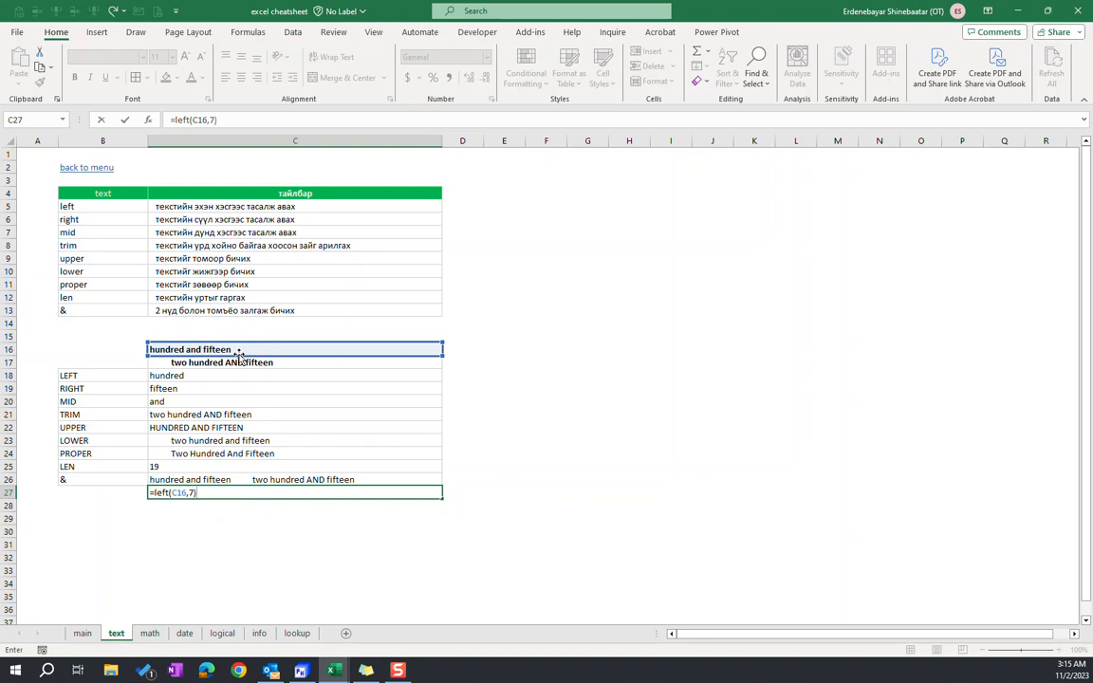
{"action": "type", "text": "&\" \"&right("}
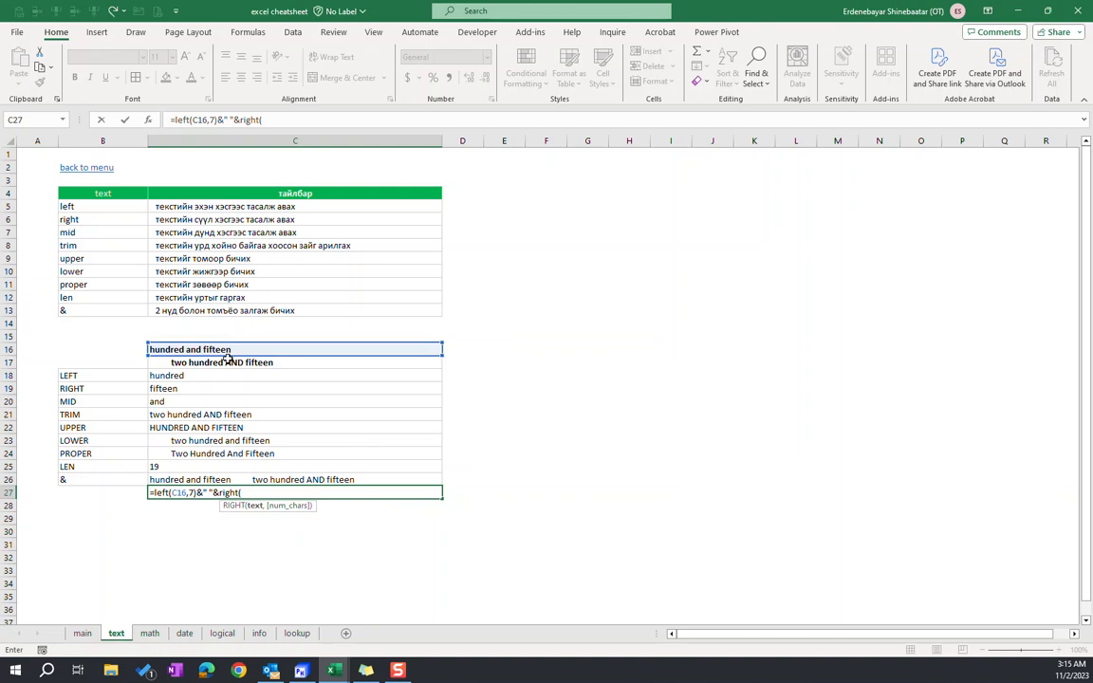
Append a space and RIGHT(C16,7) to the C27 formula, completing =LEFT(C16,7)&" "&RIGHT(C16,7)
{"action": "left_click", "coordinate": [285, 351]}
{"action": "type", "text": ",7"}
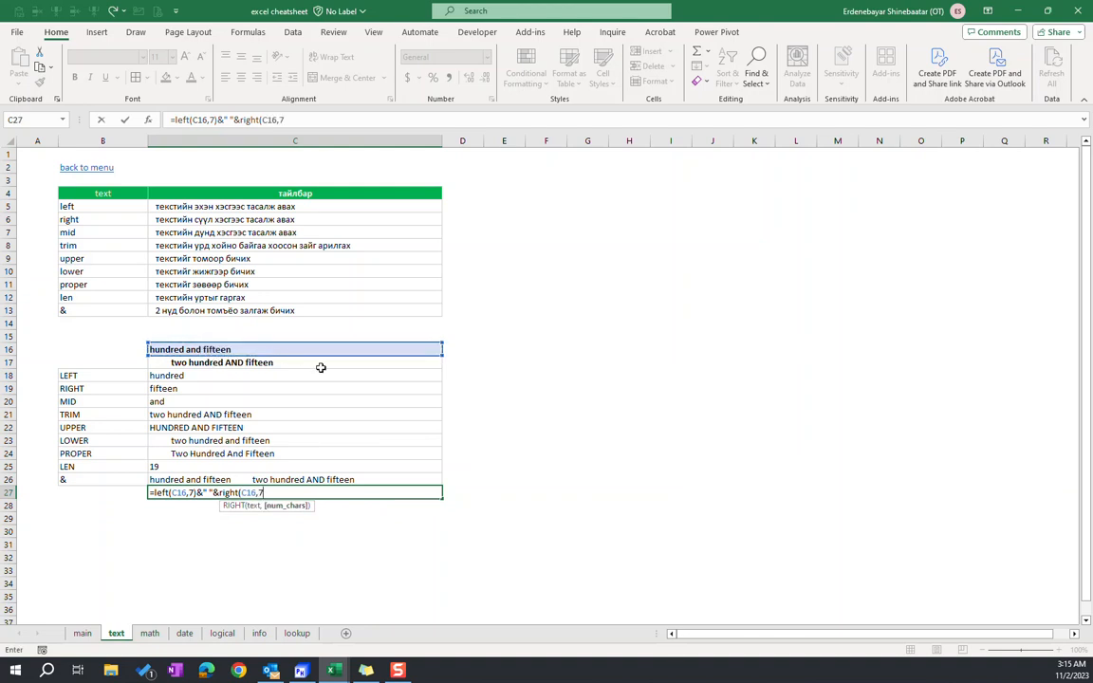
{"action": "type", "text": ")"}
{"action": "key", "text": "ctrl+Return"}
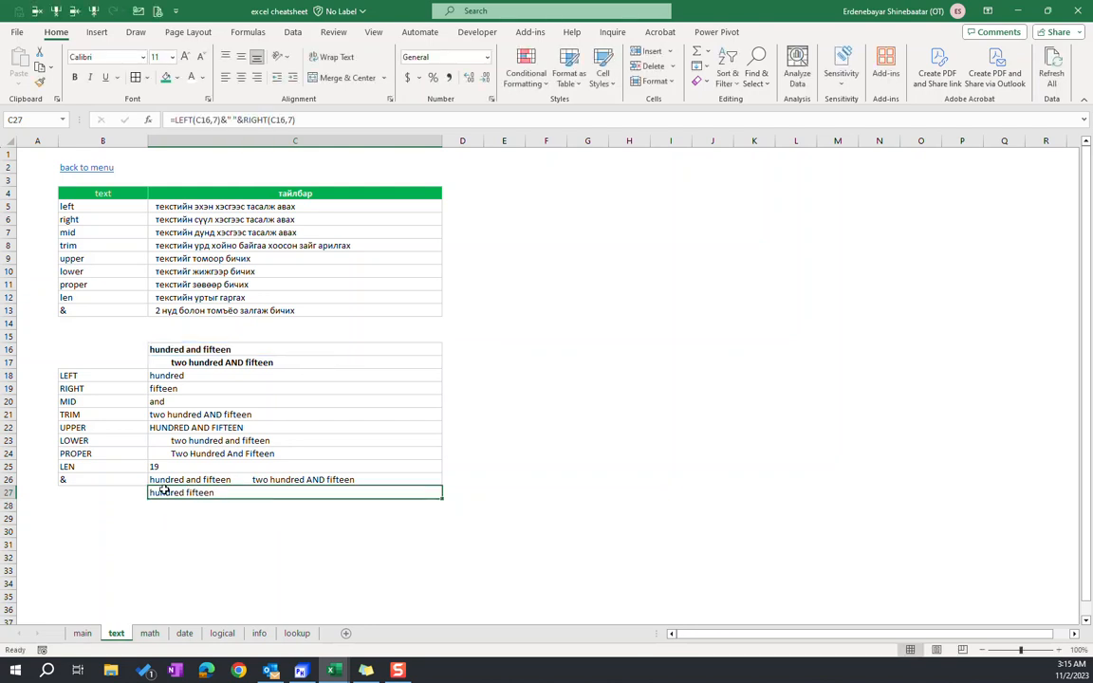
Examine the LEFT, space and RIGHT parts of the C27 formula and compare the cell with C26
{"action": "left_click", "coordinate": [174, 121]}
{"action": "left_click_drag", "start_coordinate": [174, 121], "coordinate": [224, 117]}
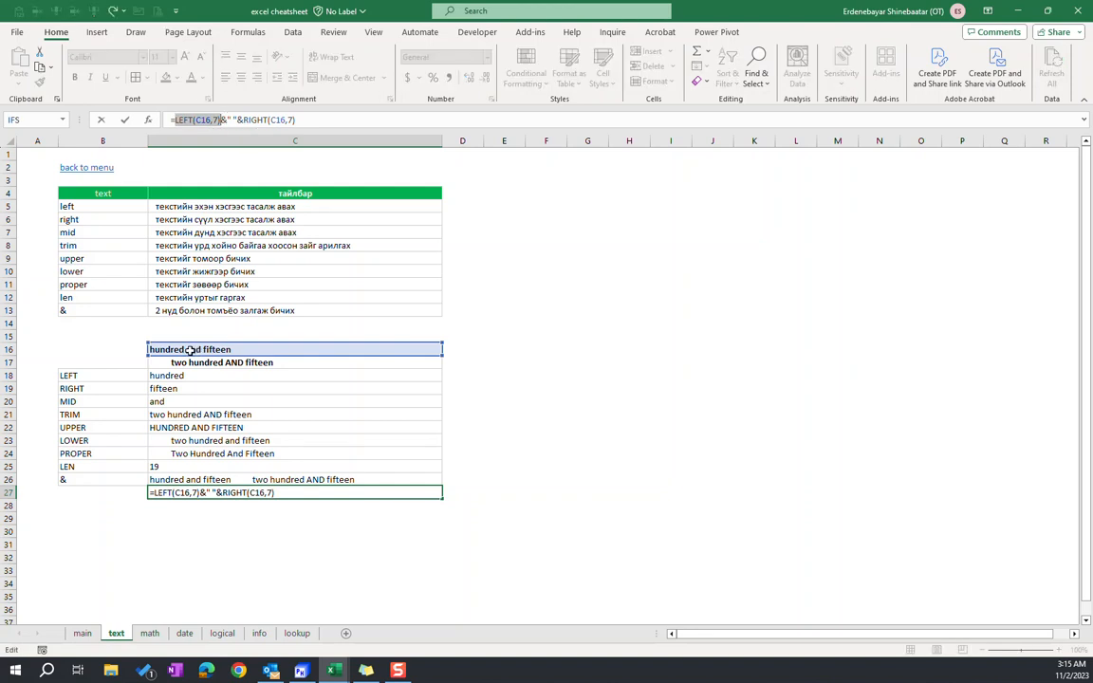
{"action": "left_click", "coordinate": [233, 120]}
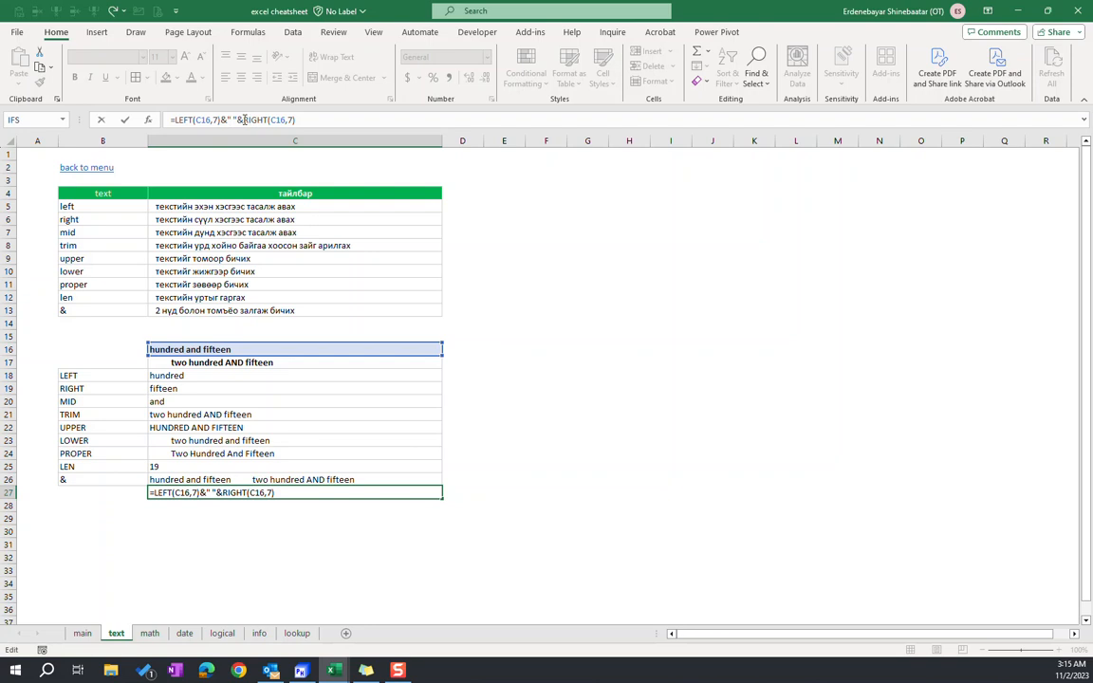
{"action": "left_click_drag", "start_coordinate": [242, 119], "coordinate": [297, 120]}
{"action": "left_click", "coordinate": [327, 120]}
{"action": "key", "text": "Return"}
{"action": "left_click", "coordinate": [270, 493]}
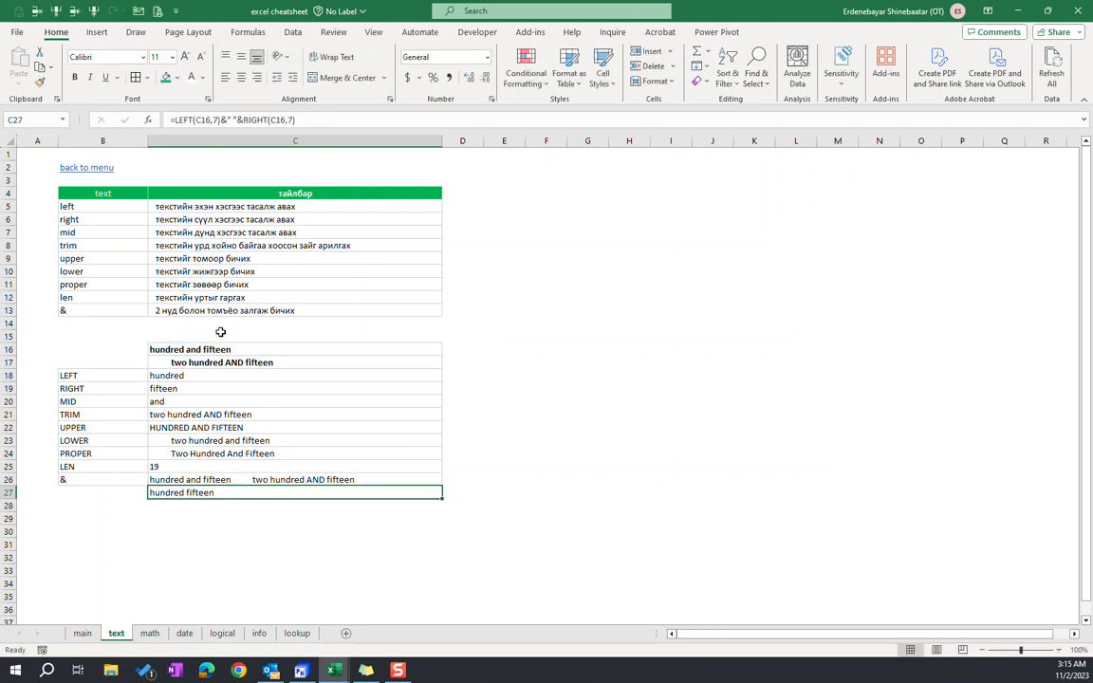
{"action": "left_click", "coordinate": [193, 484]}
{"action": "left_click", "coordinate": [207, 490]}
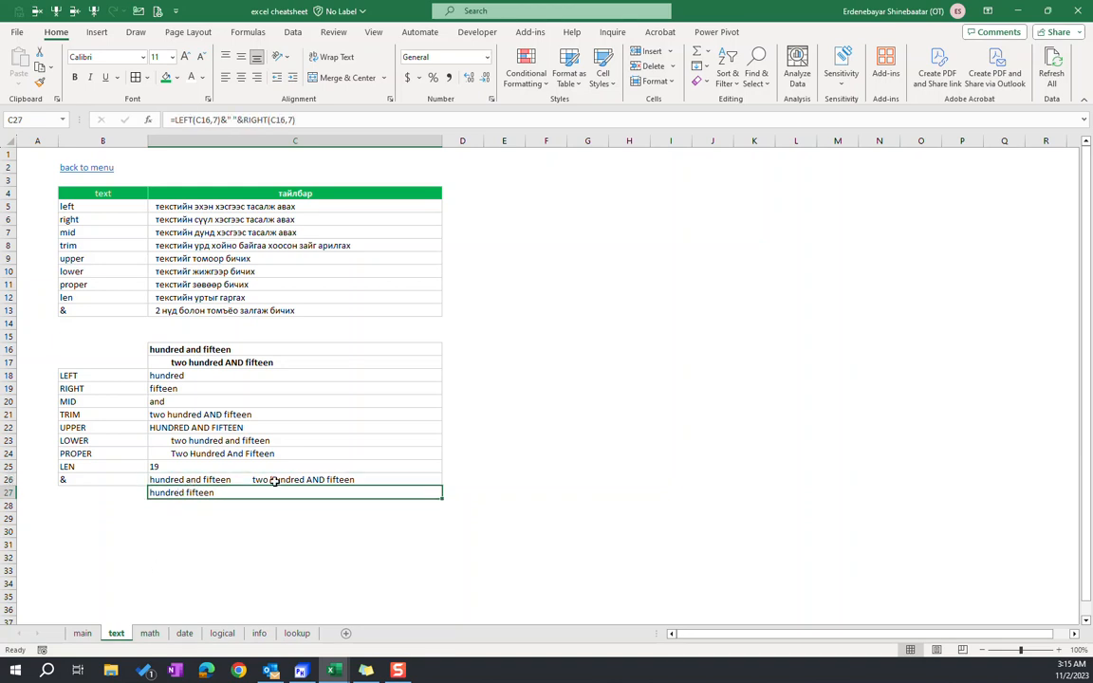